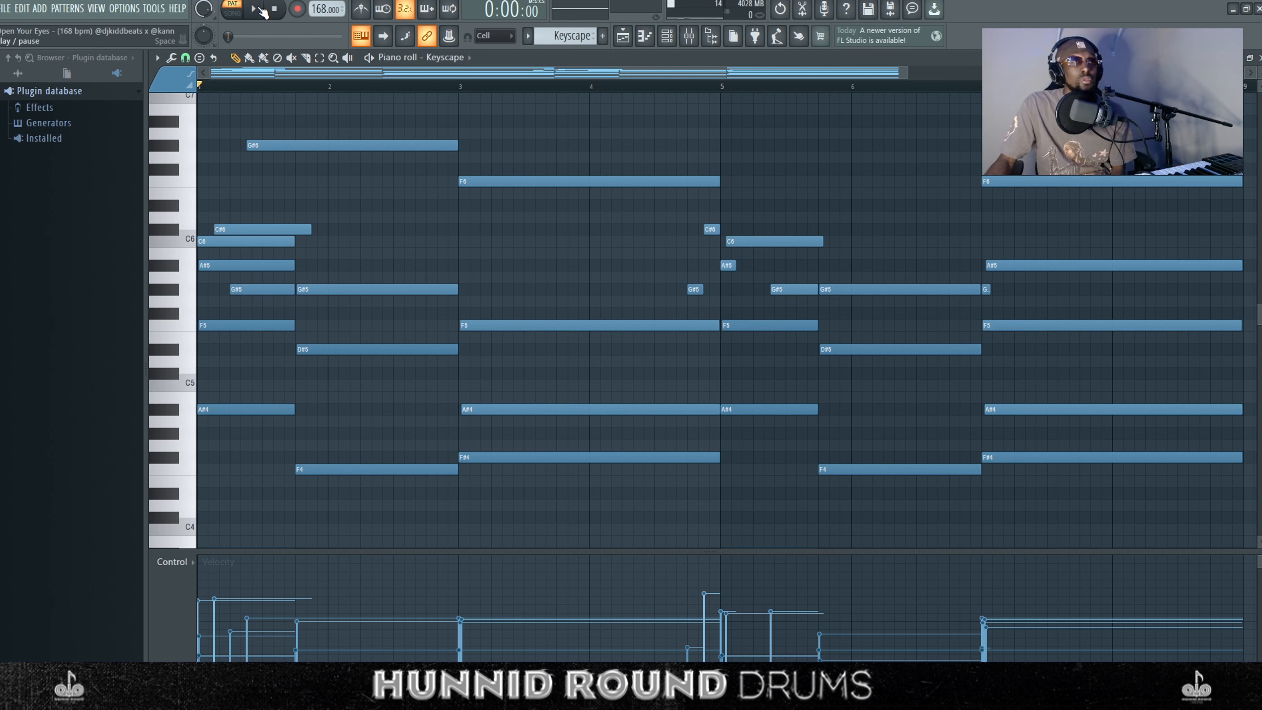
Step: Play back the Keyscape melody and check the two Fruity Parametric EQ 2 effects on its mixer track
left_click(261, 10)
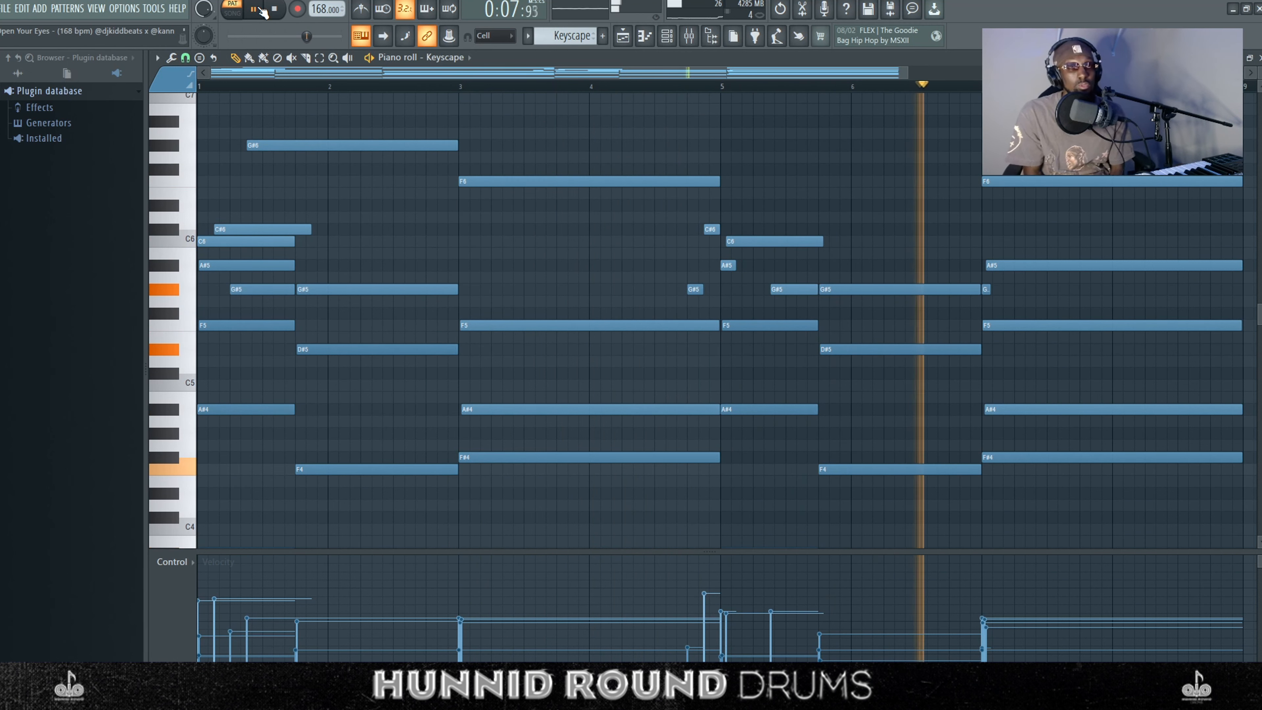
left_click(280, 10)
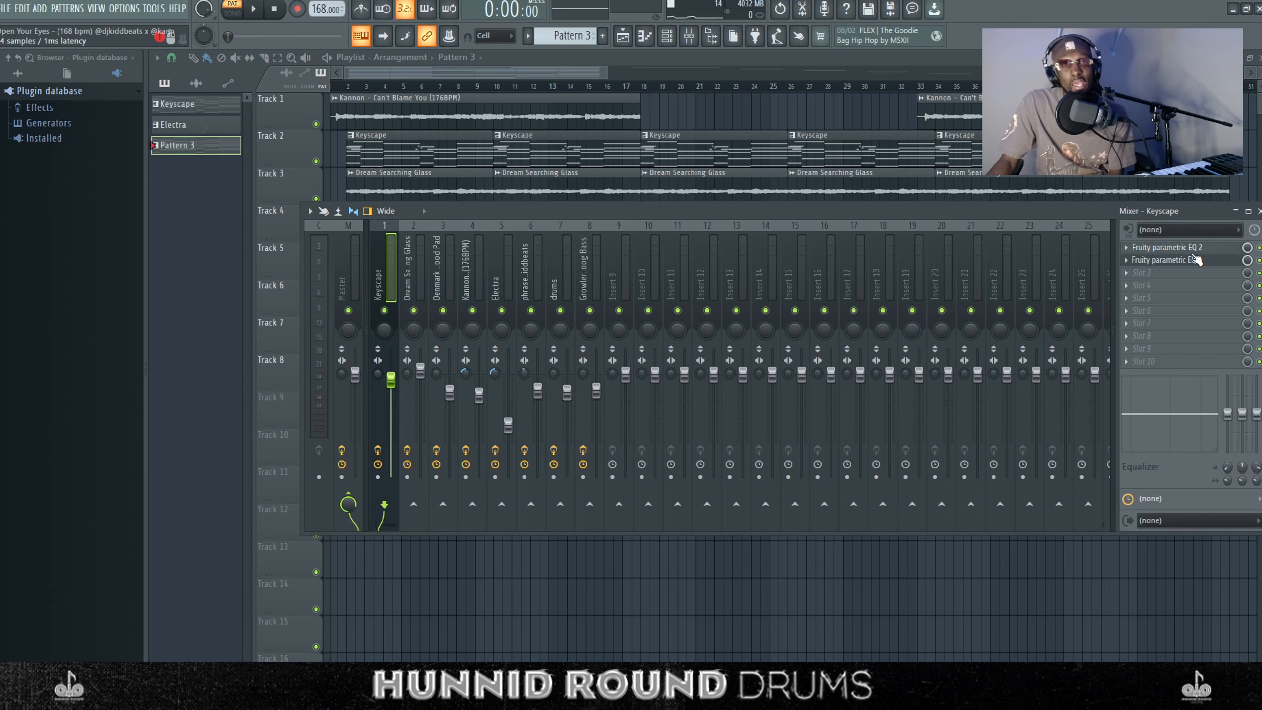
left_click(1197, 243)
left_click(1196, 244)
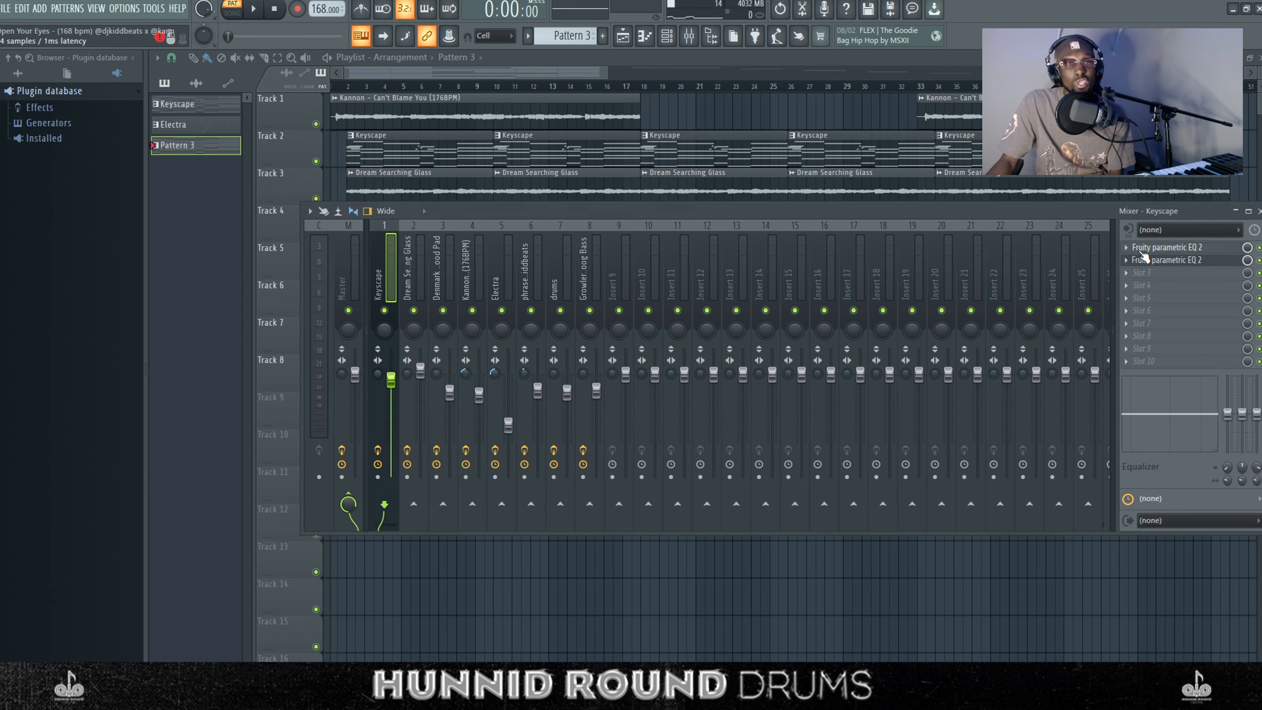
left_click(1153, 264)
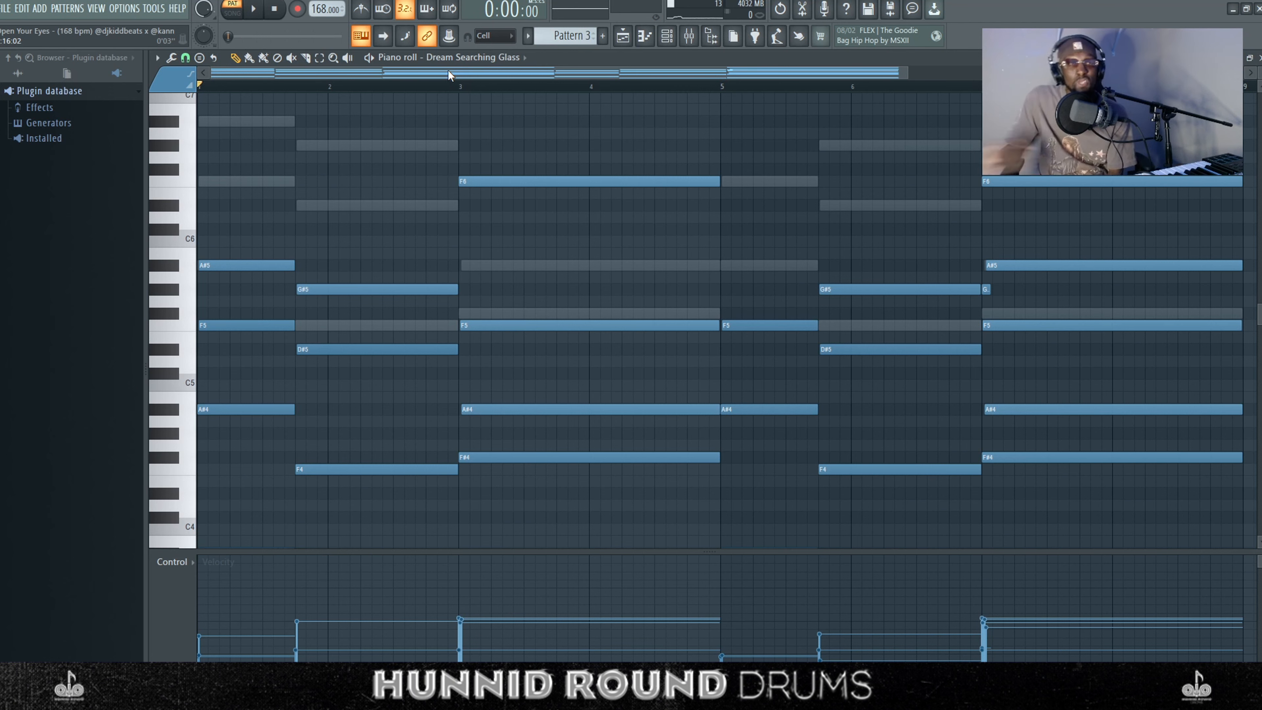
Step: Show the Omnisphere patch used by the Dream Searching Glass channel and dismiss the notice
left_click(667, 38)
left_click(565, 352)
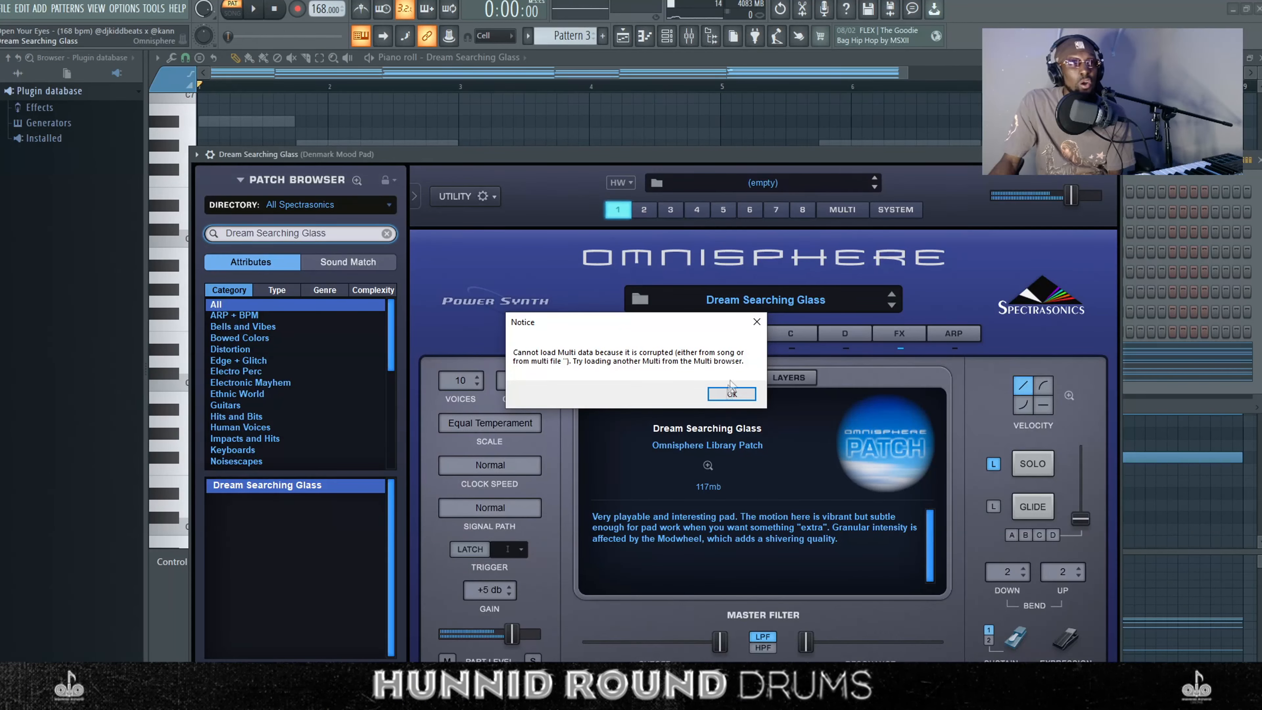
left_click(729, 392)
Step: Play back the Dream Searching Glass chords from the piano roll, then stop playback
left_click(627, 37)
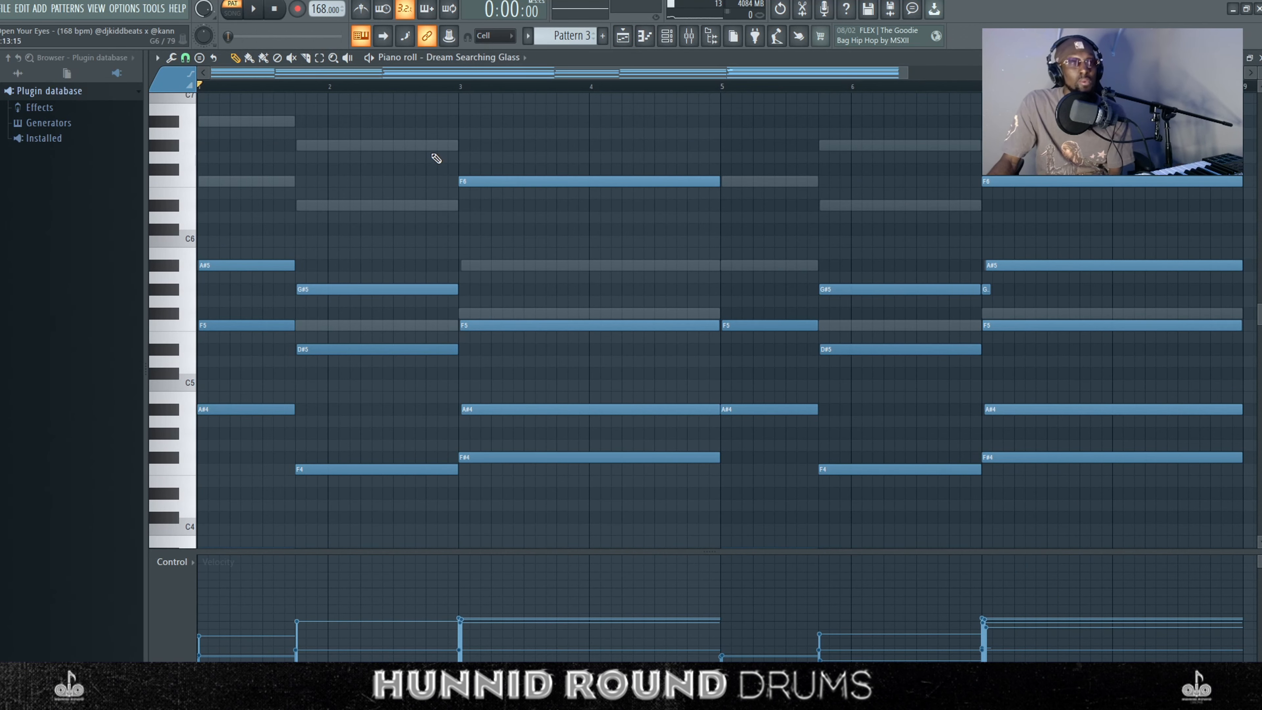
left_click(254, 10)
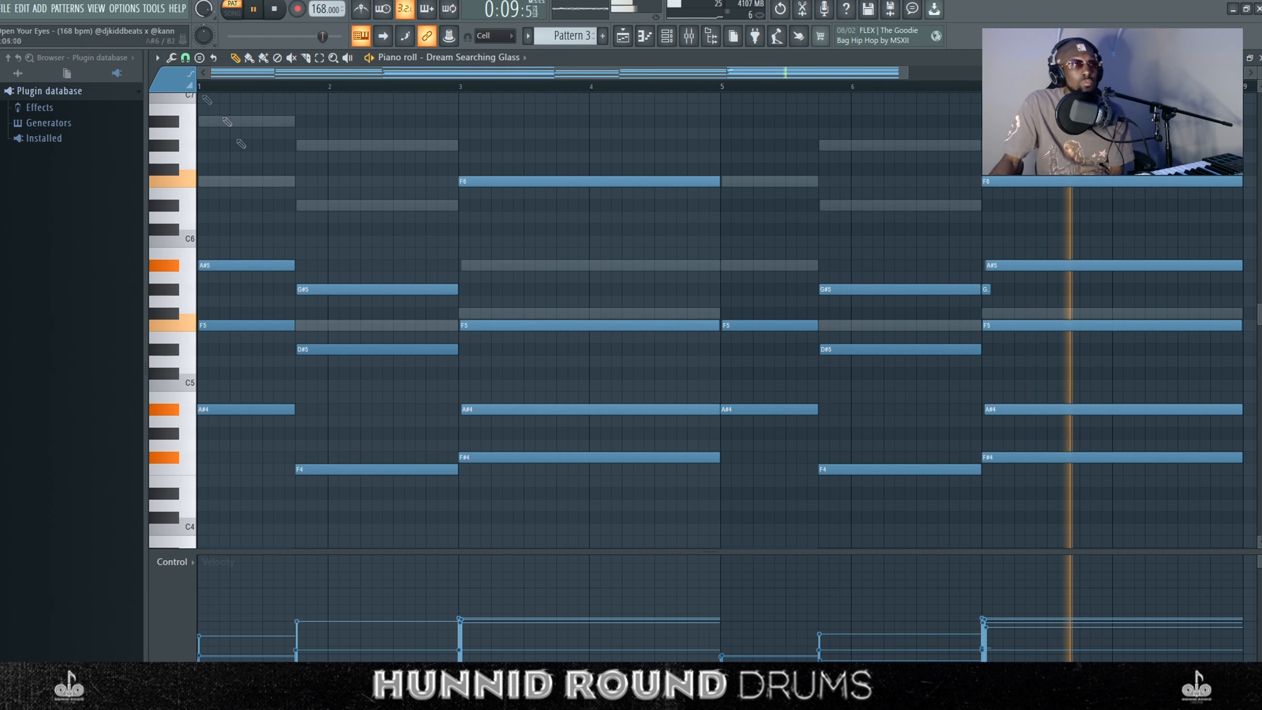
left_click(274, 8)
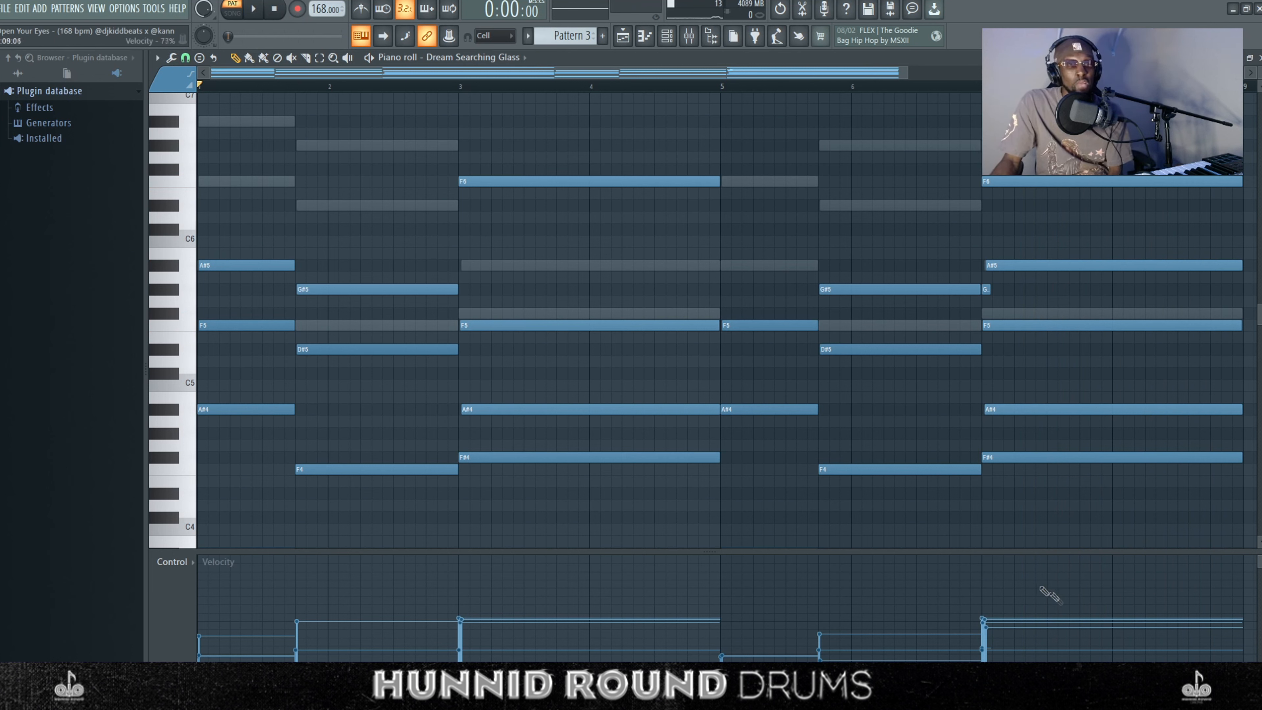
Step: Review the two Parametric EQ 2 effects and Fruity Reeverb 2 on the Dream Searching Glass mixer track
left_click(632, 40)
left_click(689, 36)
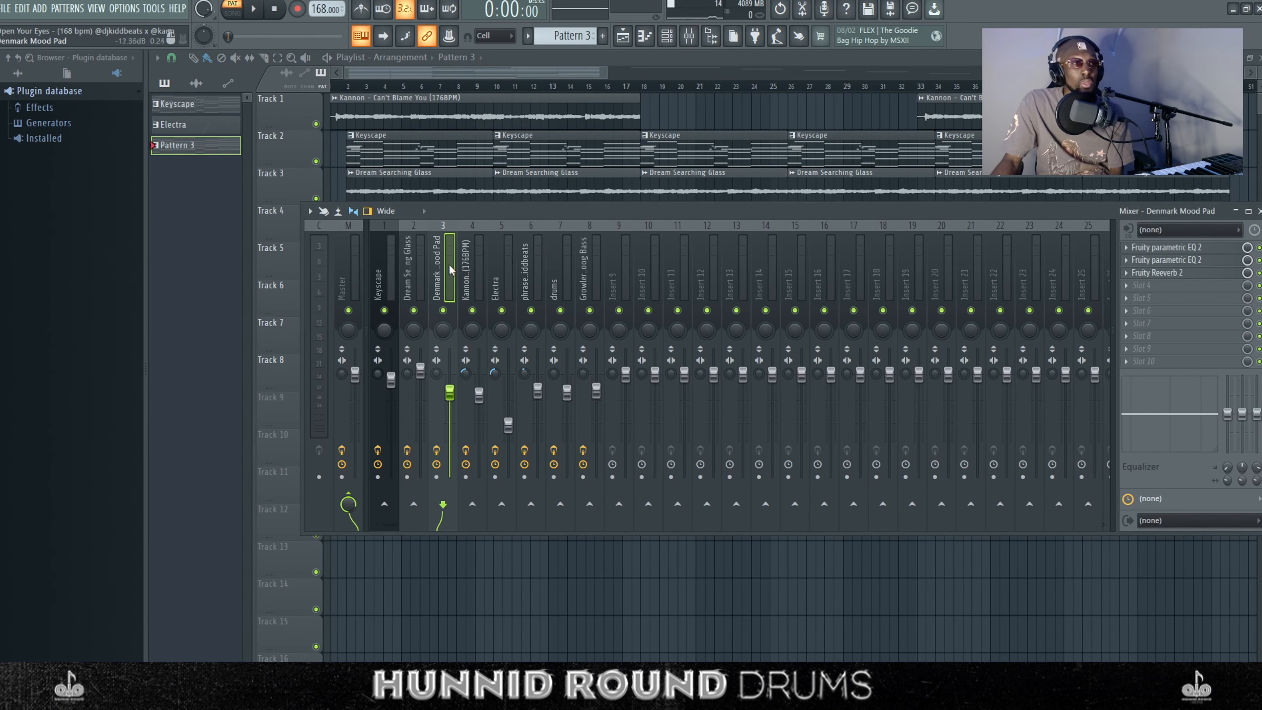
left_click(413, 278)
left_click(1182, 247)
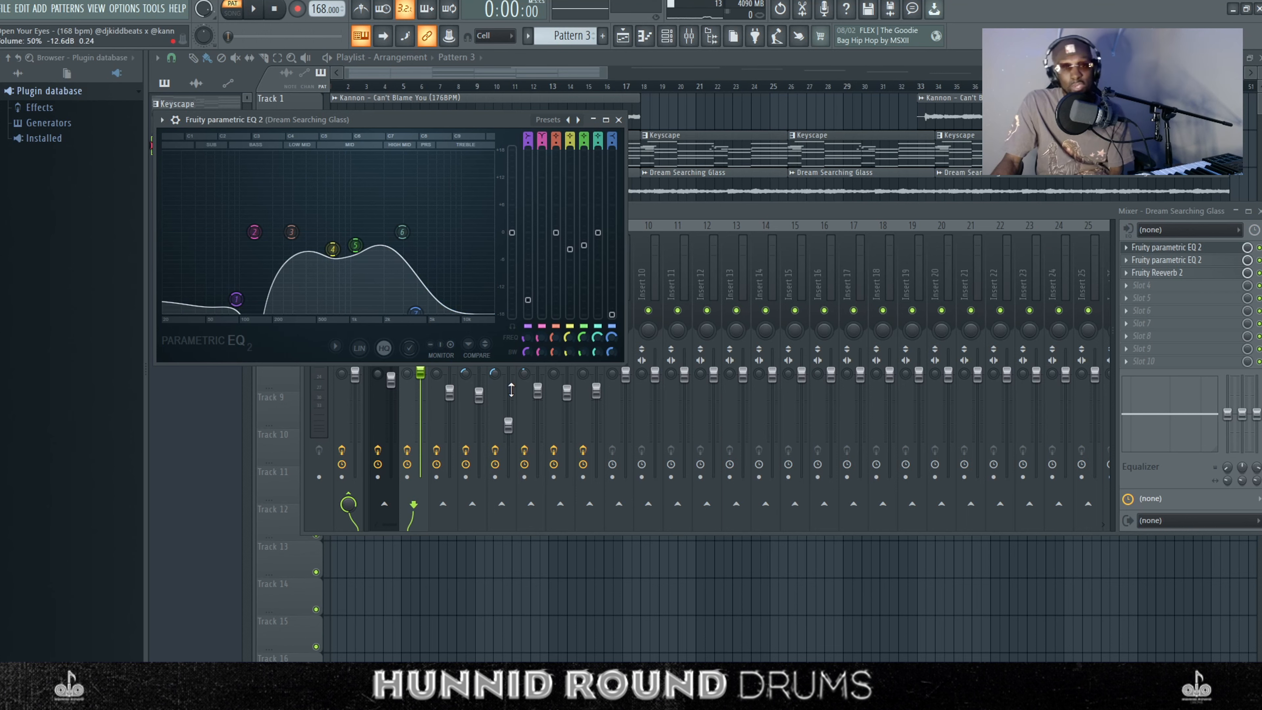
left_click(619, 120)
left_click(1215, 261)
left_click(1156, 272)
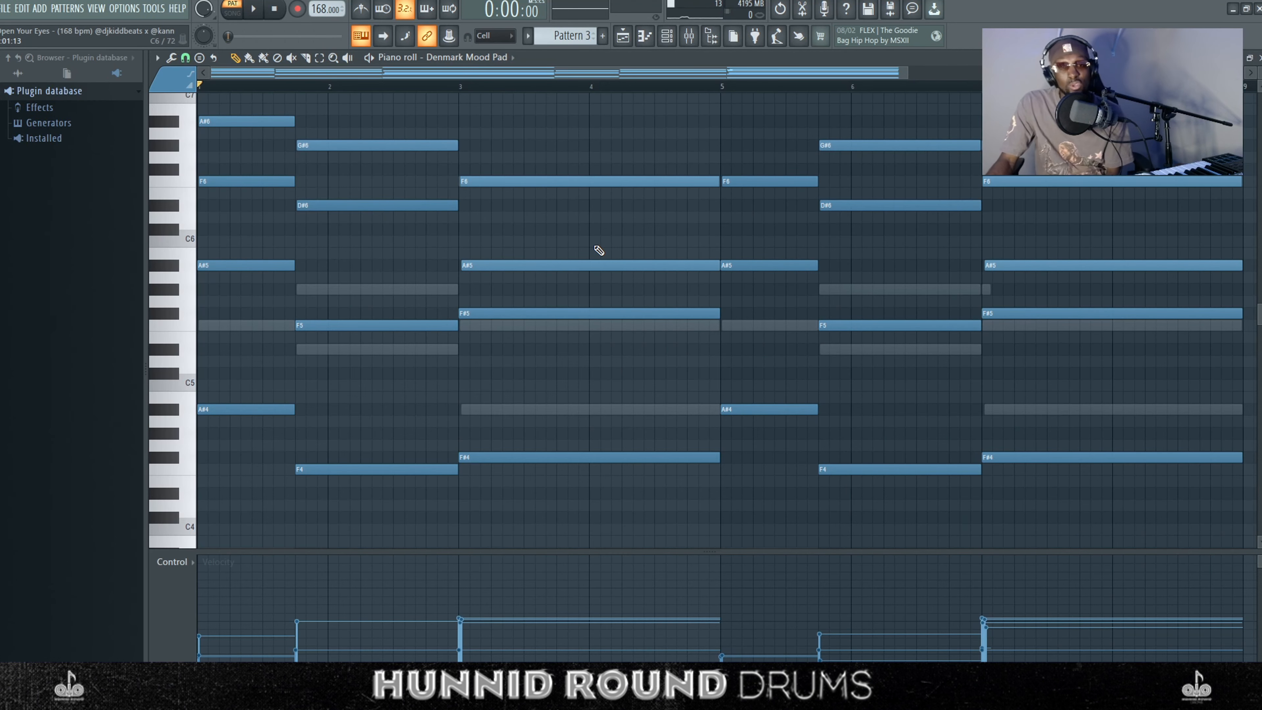
Step: Show the Omnisphere patch used by the Denmark Mood Pad channel and dismiss the notice
left_click(666, 36)
left_click(557, 371)
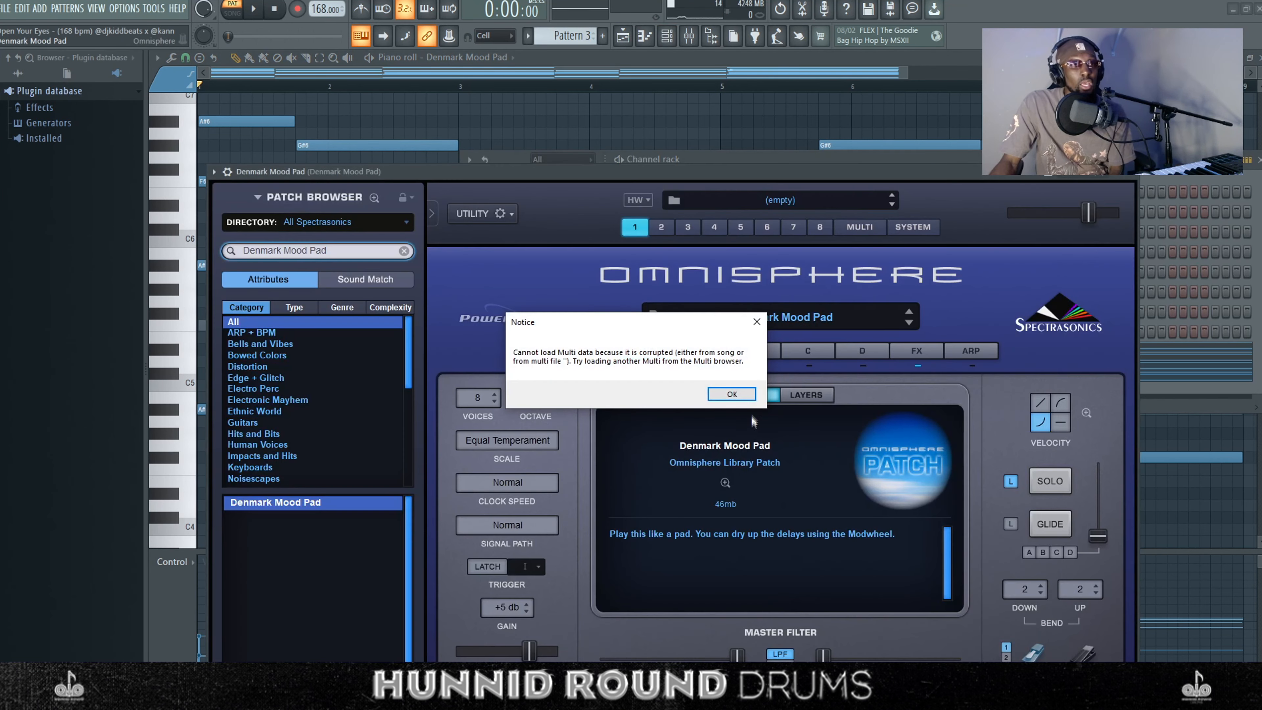
left_click(735, 393)
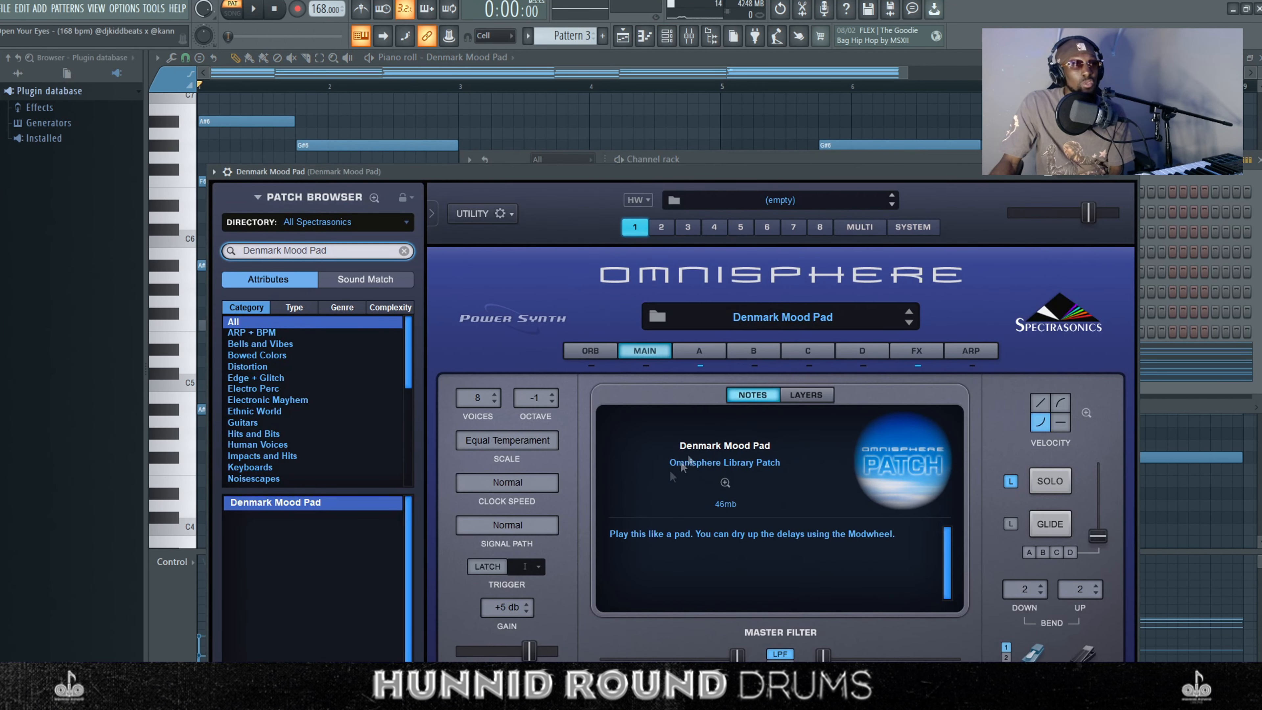
Step: Return to the Denmark Mood Pad piano roll and play back its chords
left_click(660, 62)
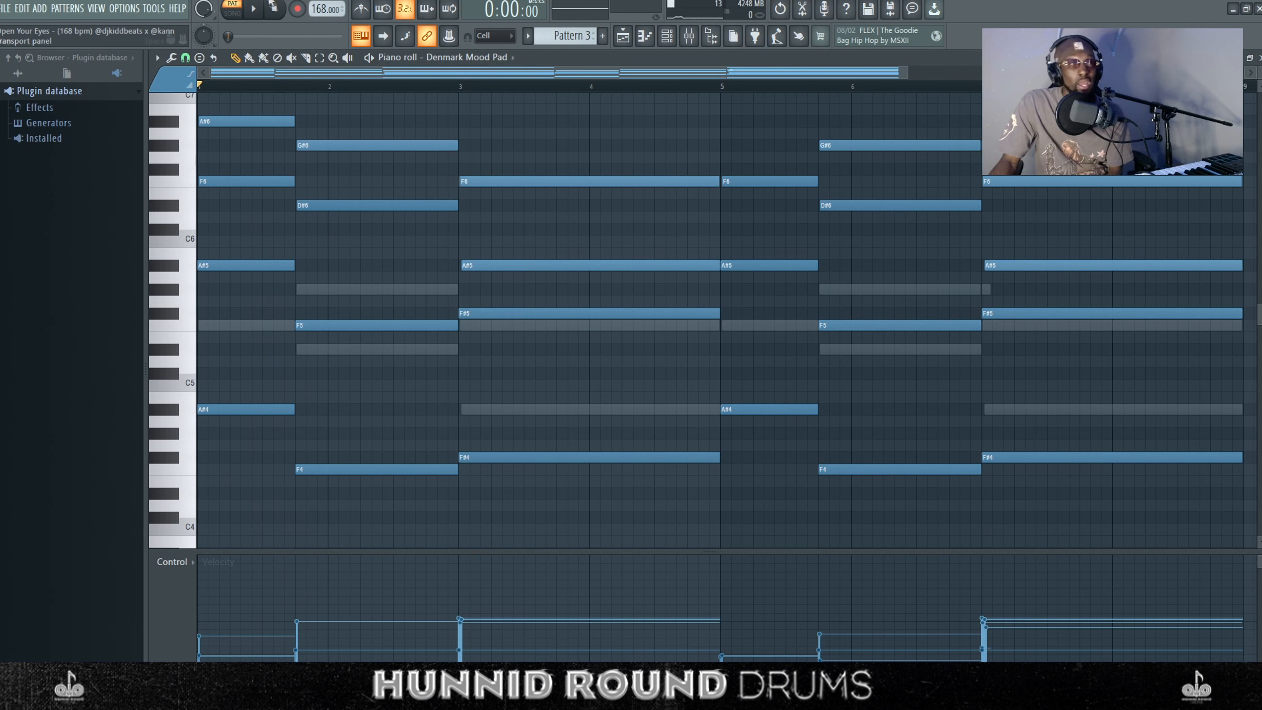
left_click(257, 11)
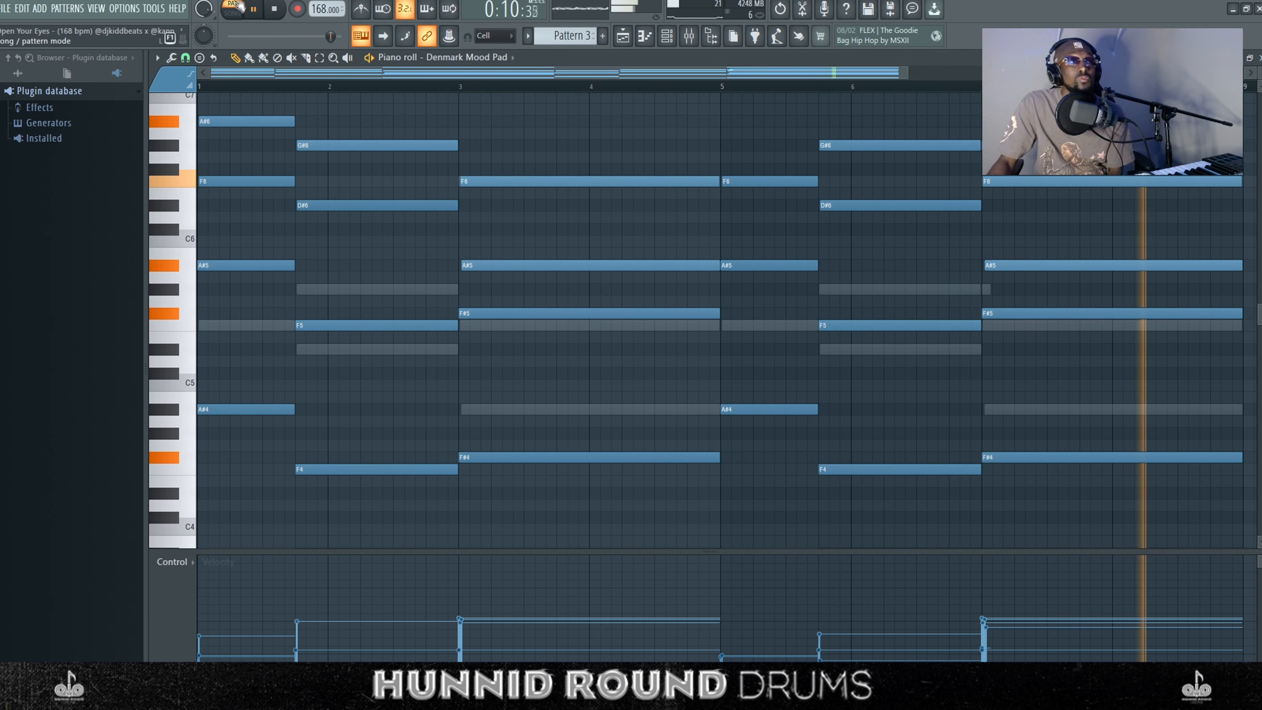
left_click(275, 9)
Step: Review both Parametric EQ 2 effects and Fruity Reeverb 2 on the Denmark Mood Pad mixer track
left_click(627, 36)
left_click(668, 37)
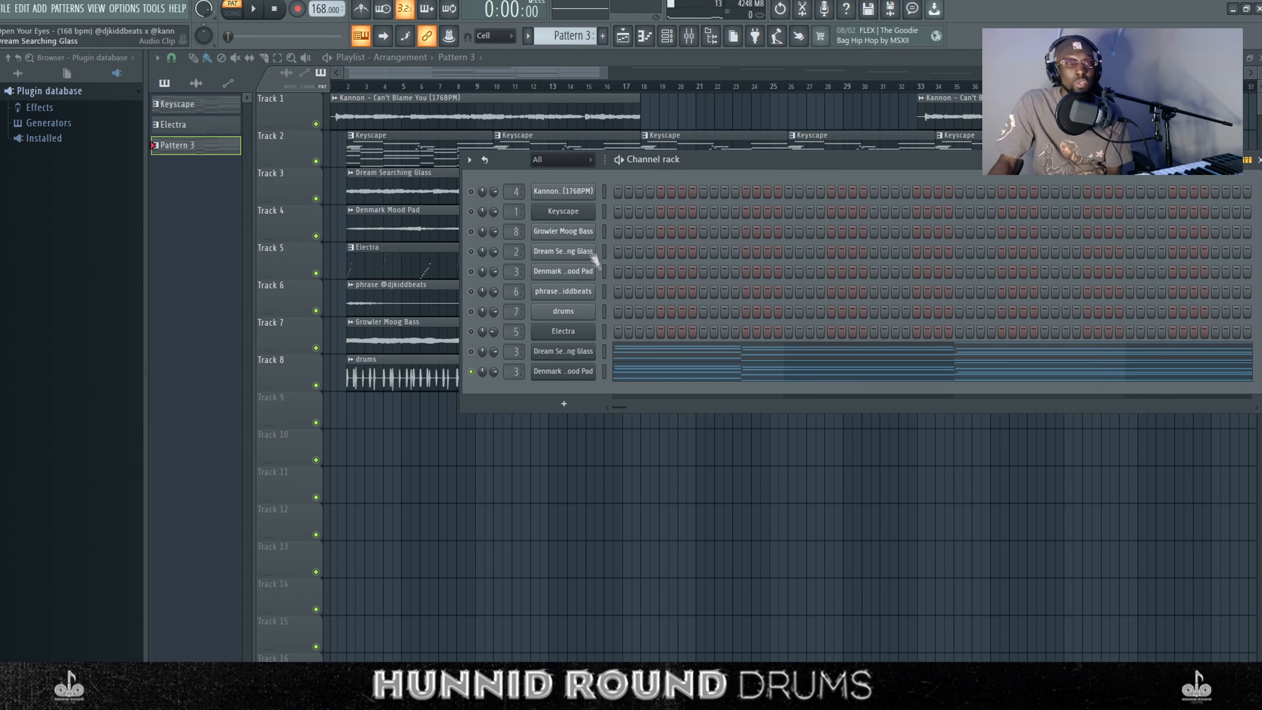
left_click(688, 36)
left_click(522, 289)
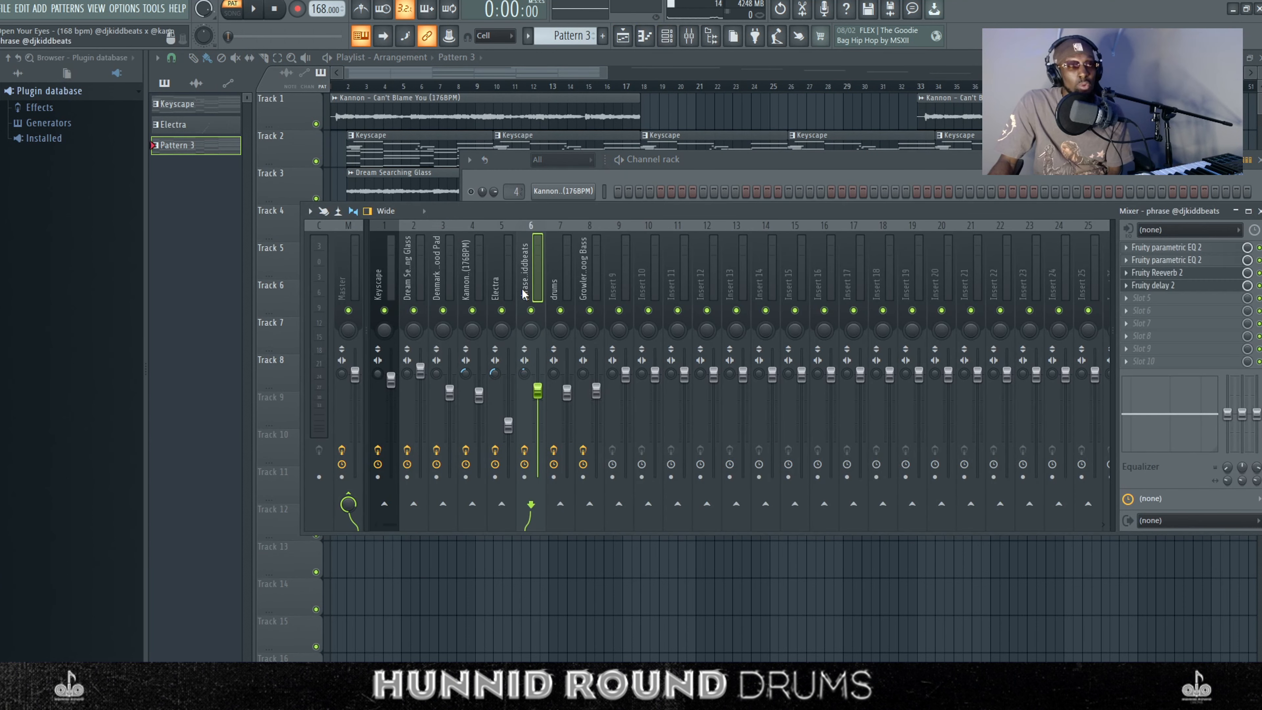
left_click(437, 278)
left_click(1166, 247)
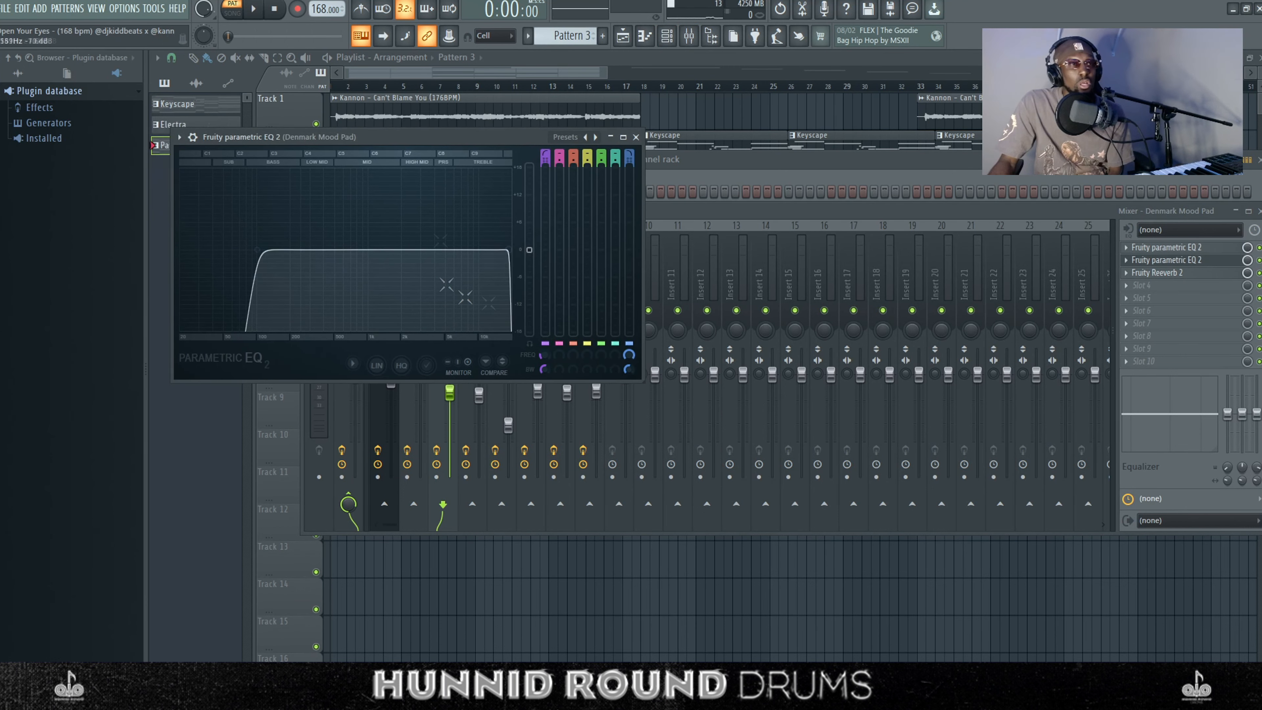
left_click(636, 137)
left_click(1136, 272)
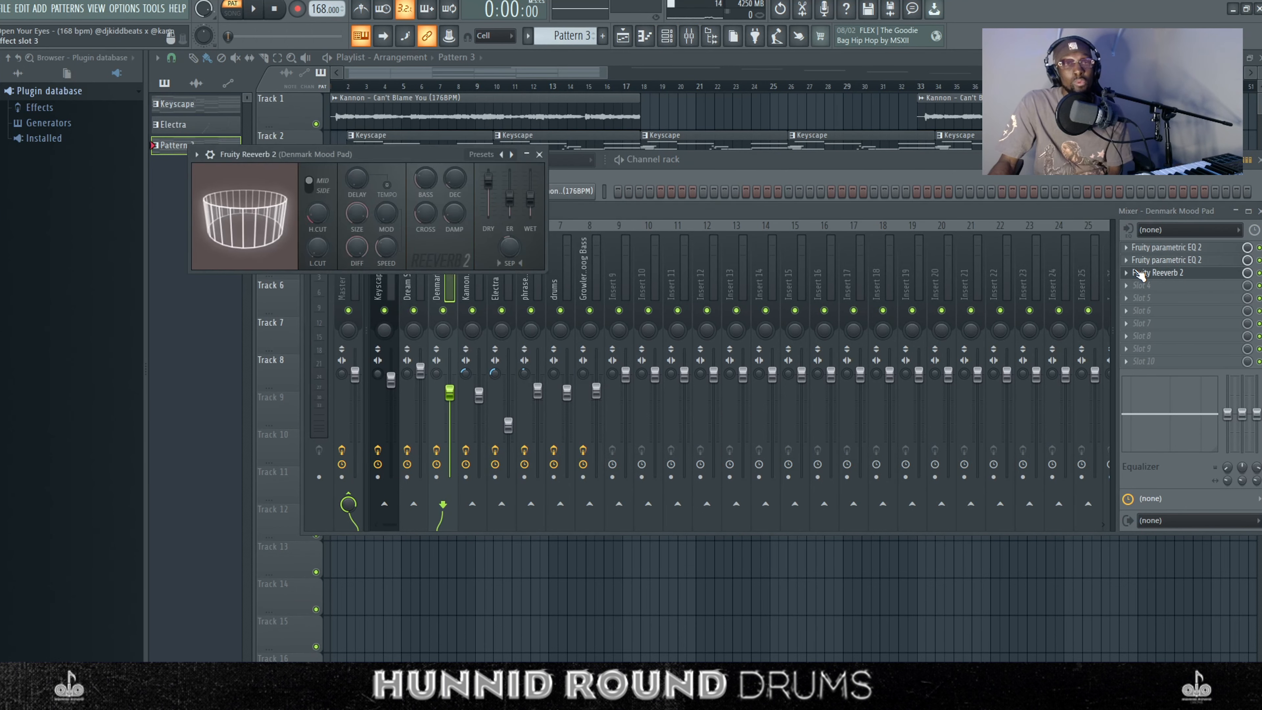
left_click(1136, 271)
left_click(1204, 260)
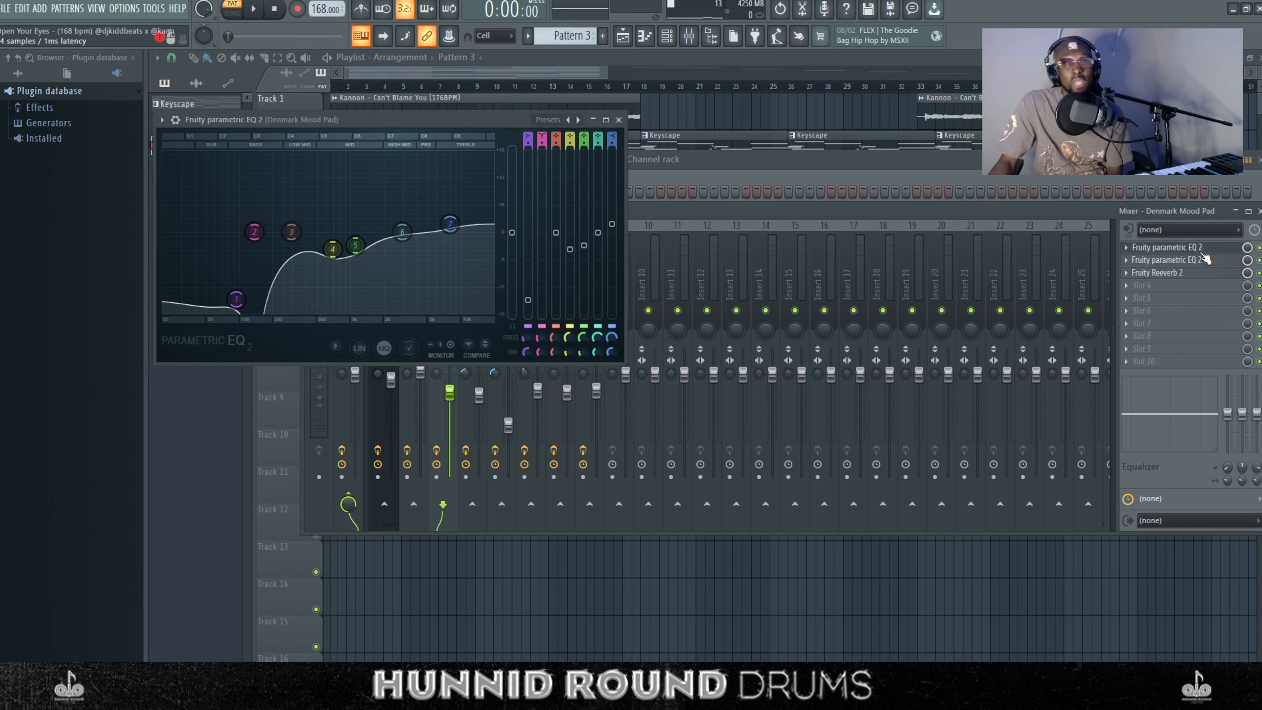
left_click(618, 120)
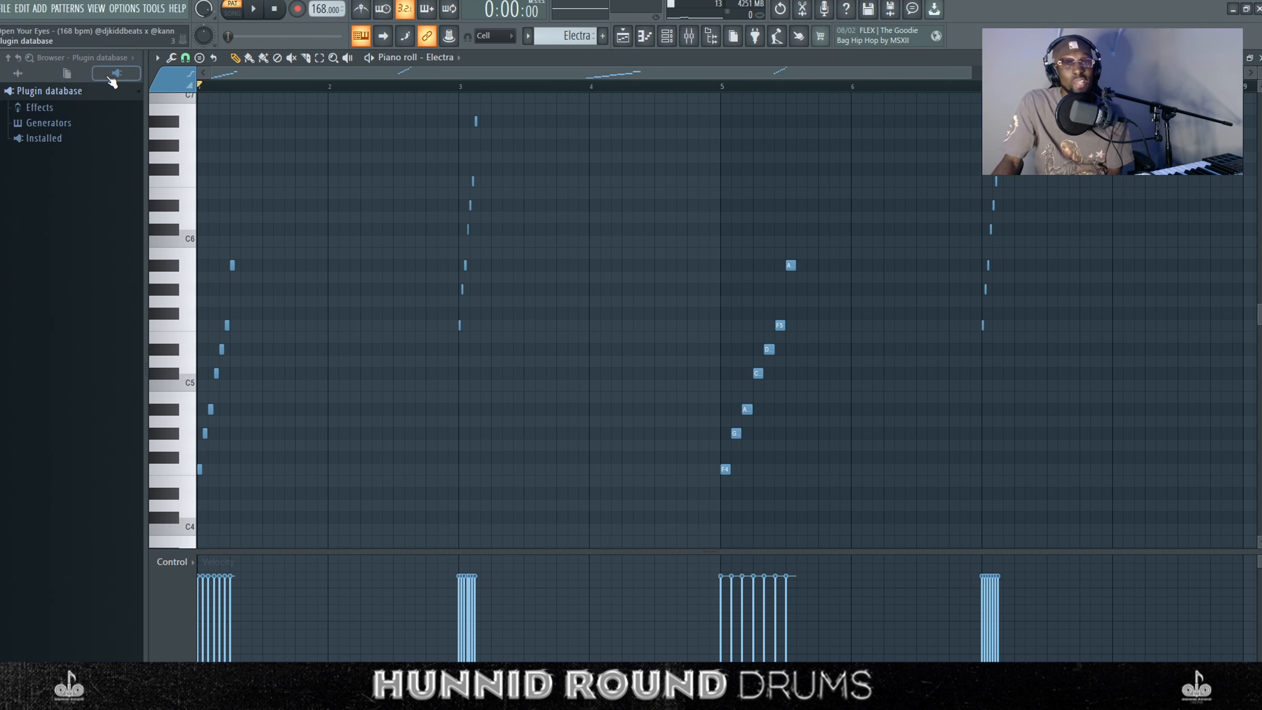
Step: Play back the Electra pattern's ascending note runs, then stop playback
left_click(255, 10)
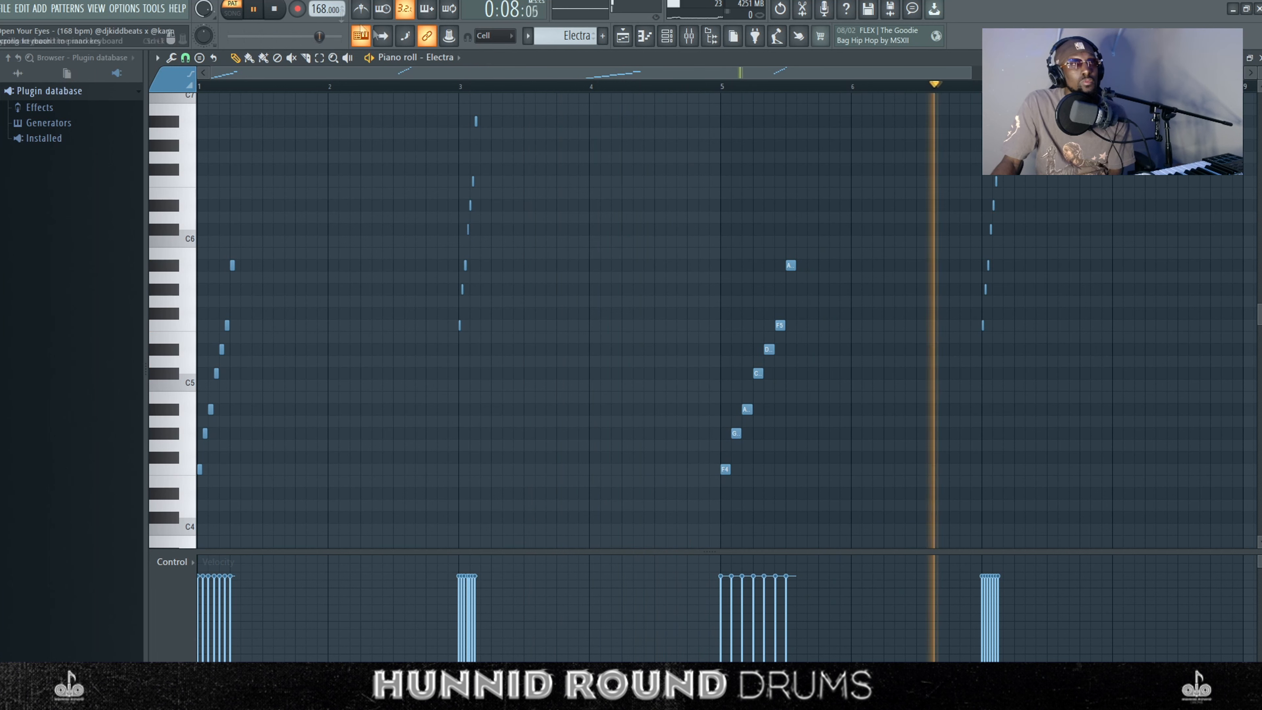
key("space")
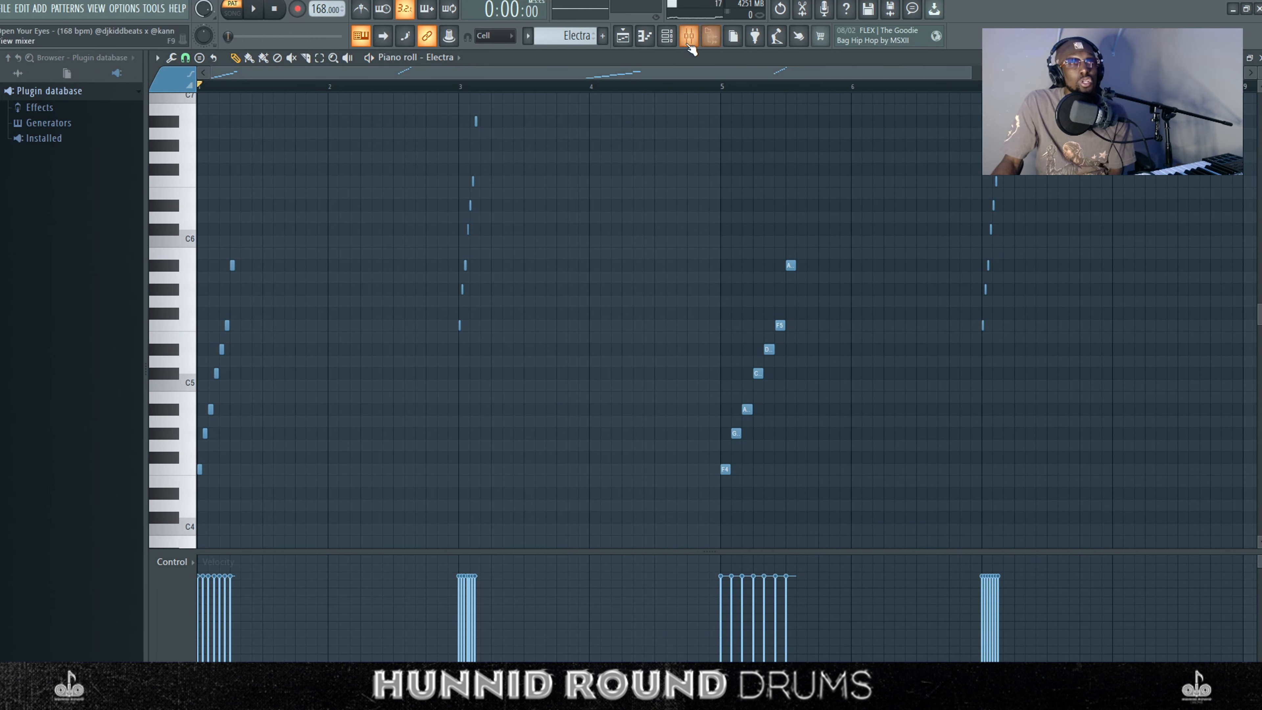
Step: Review the Electra mixer track's effects chain from Fruity Compressor through ValhallaRoom, reverb, delay and Flangus to the final EQ
left_click(689, 40)
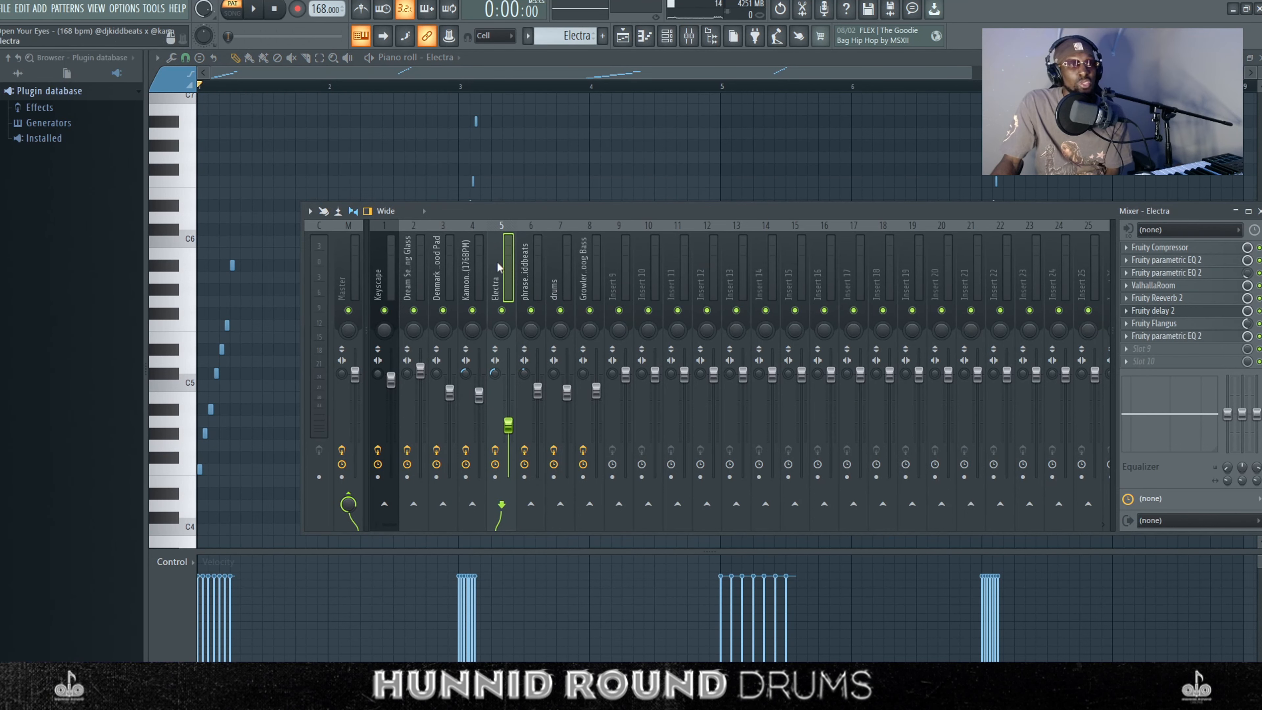
left_click(1161, 248)
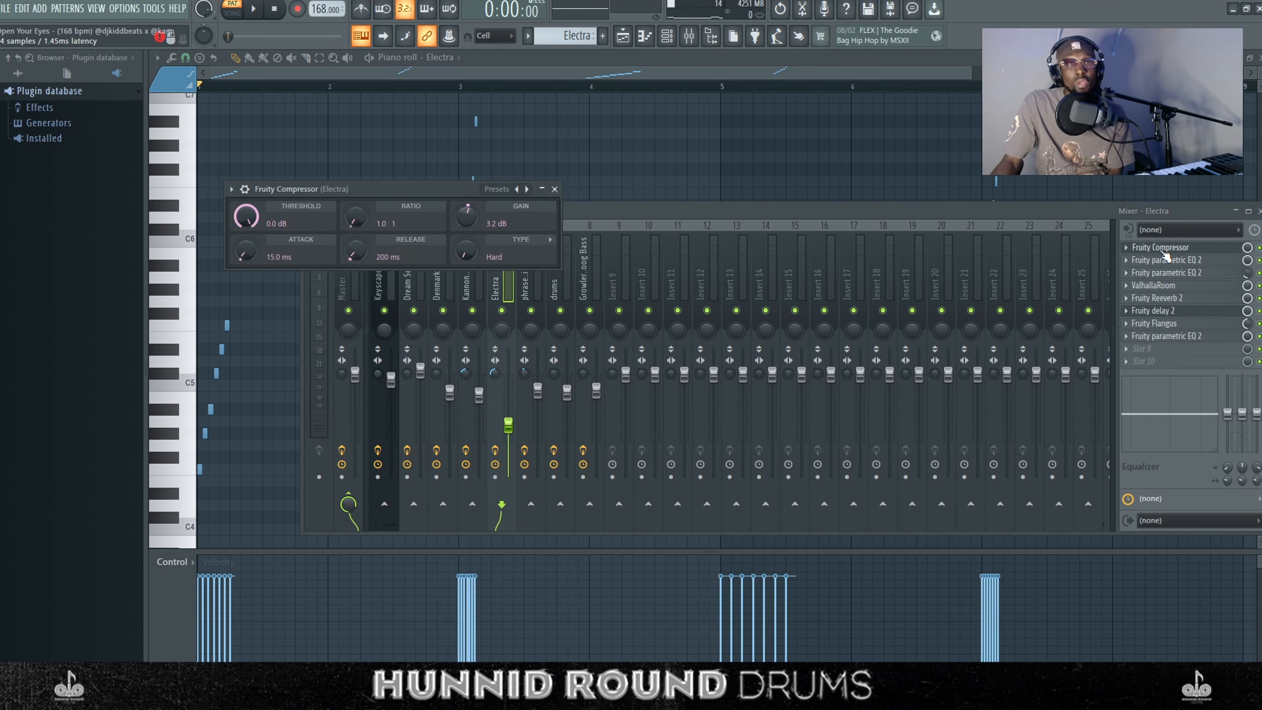
left_click(1179, 259)
left_click(1182, 262)
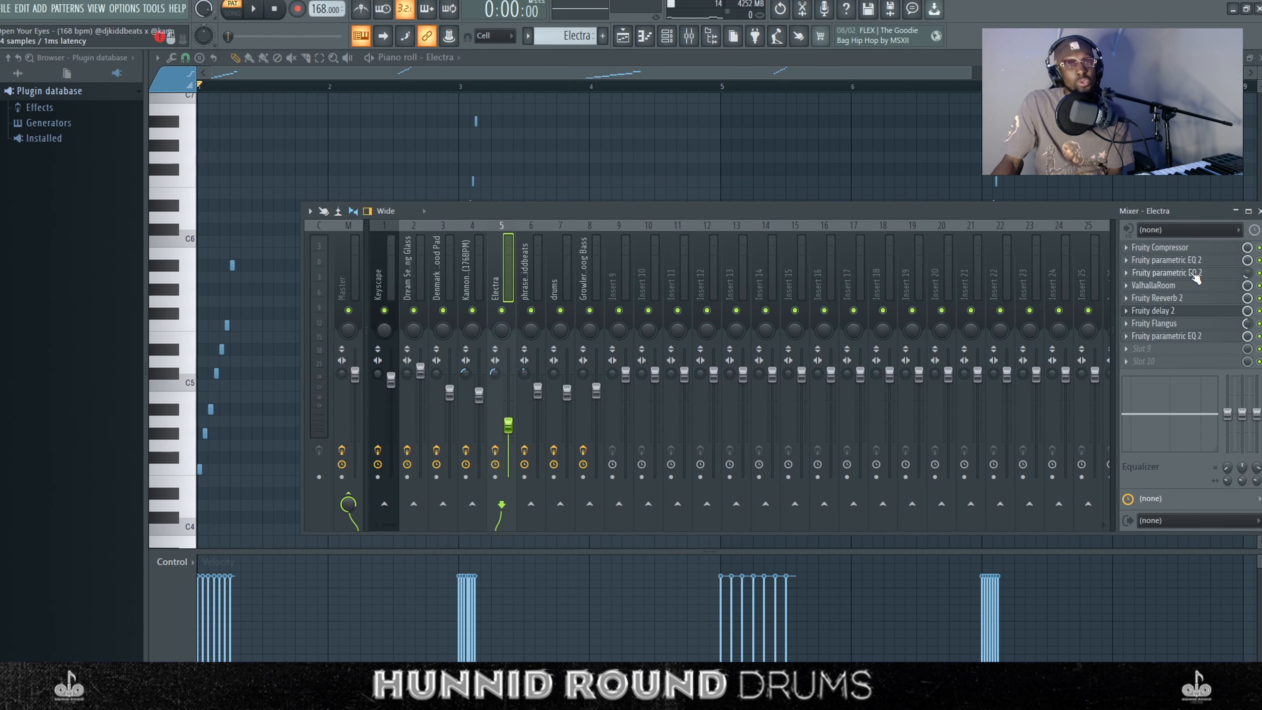
left_click(1172, 273)
left_click(1157, 285)
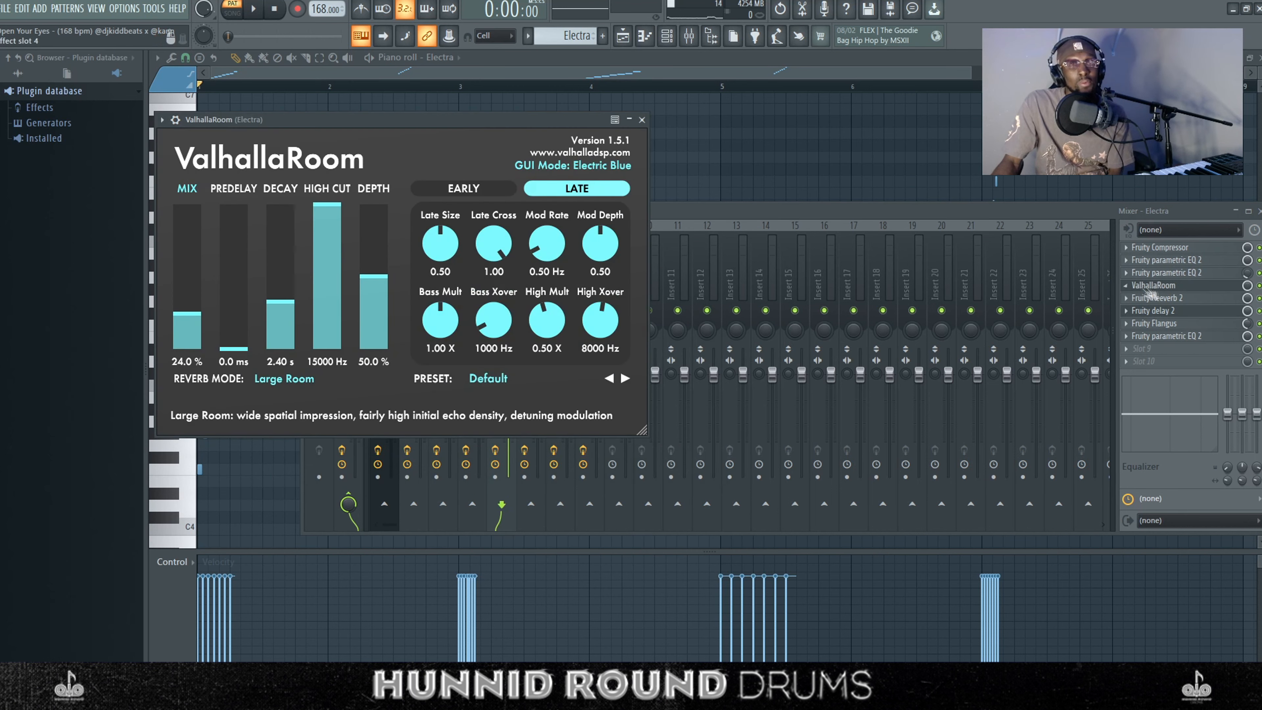
left_click(1151, 297)
left_click(1157, 310)
left_click(1172, 312)
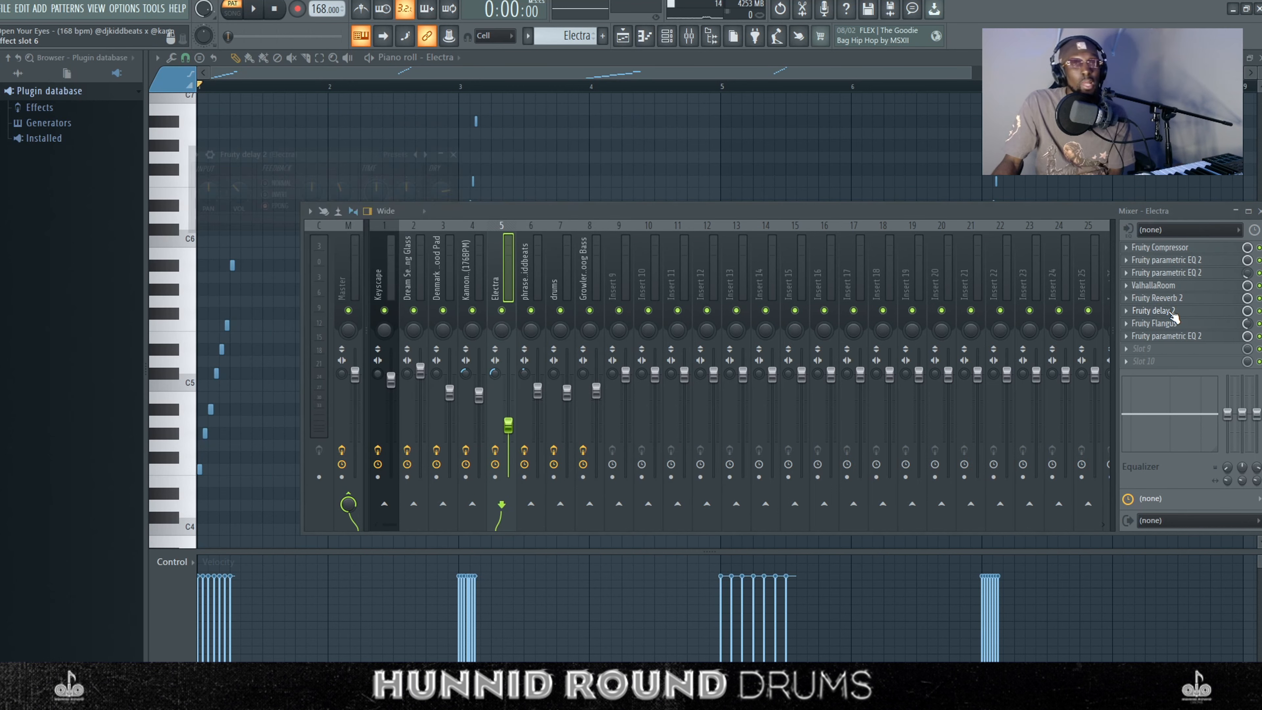
left_click(1162, 323)
left_click(1165, 335)
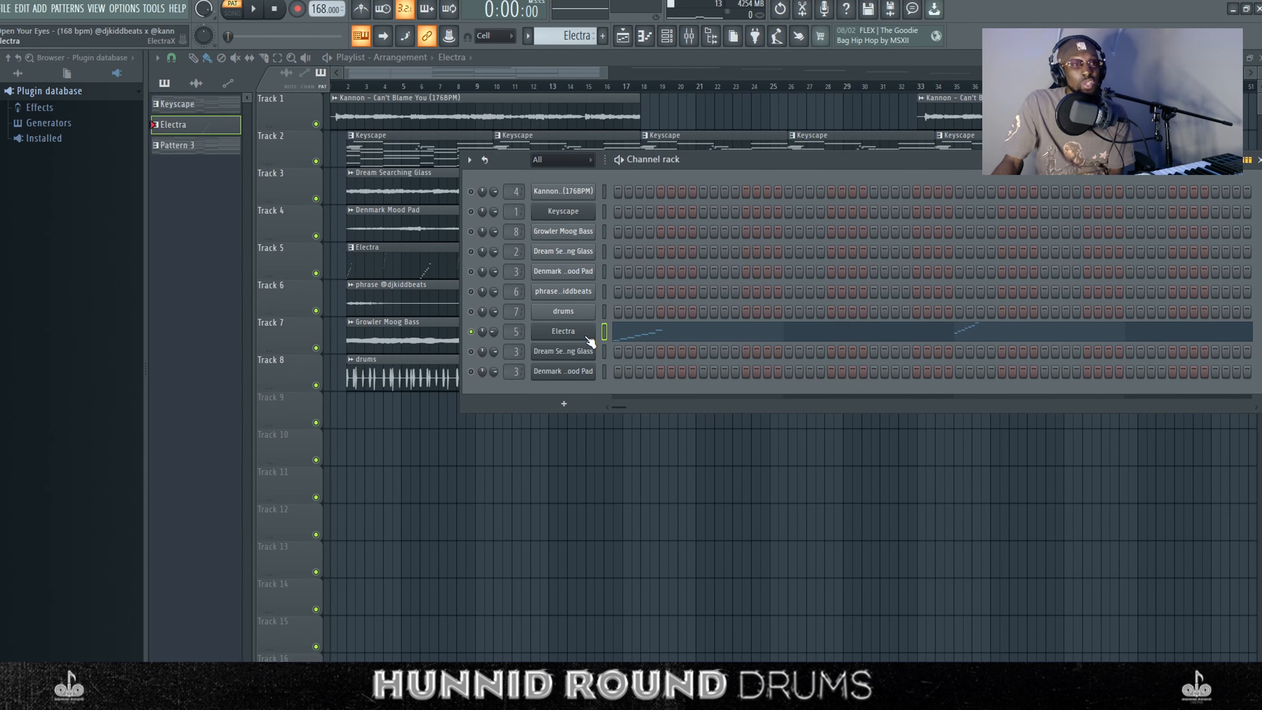
Step: Open the Electra channel's piano roll from the channel rack and play its notes again briefly
right_click(587, 337)
left_click(585, 304)
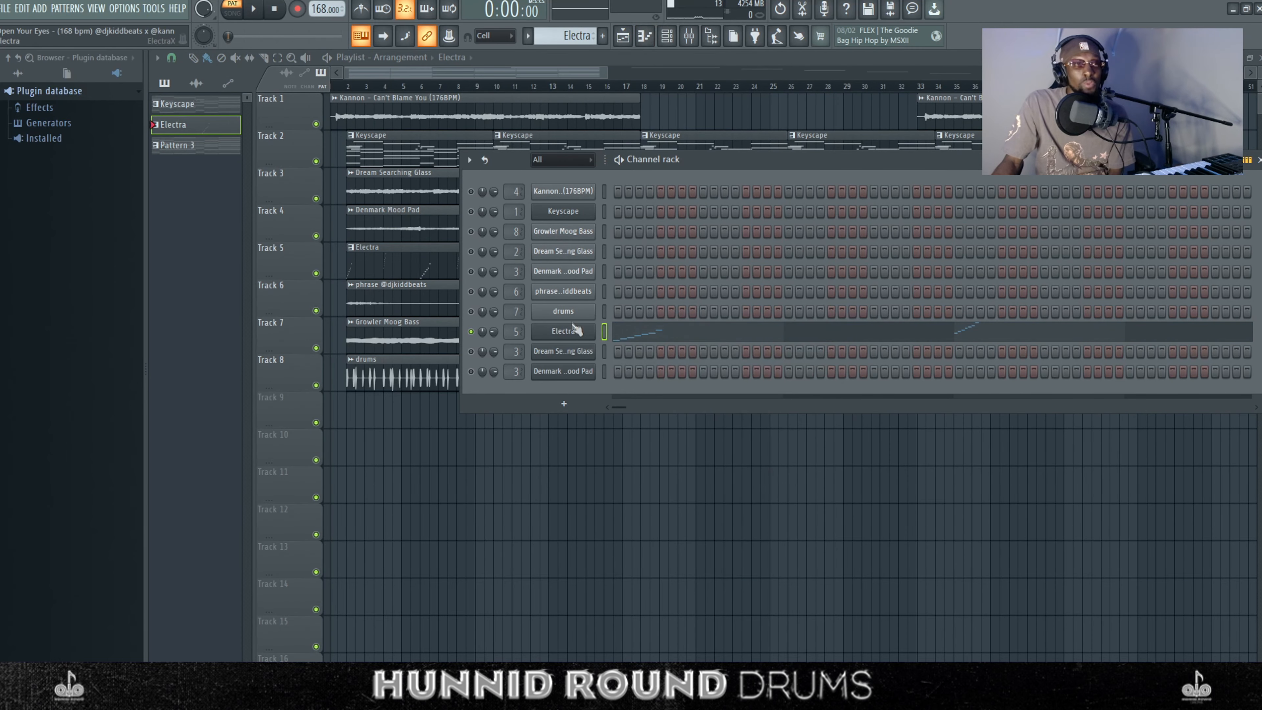
right_click(574, 327)
left_click(630, 330)
left_click(254, 9)
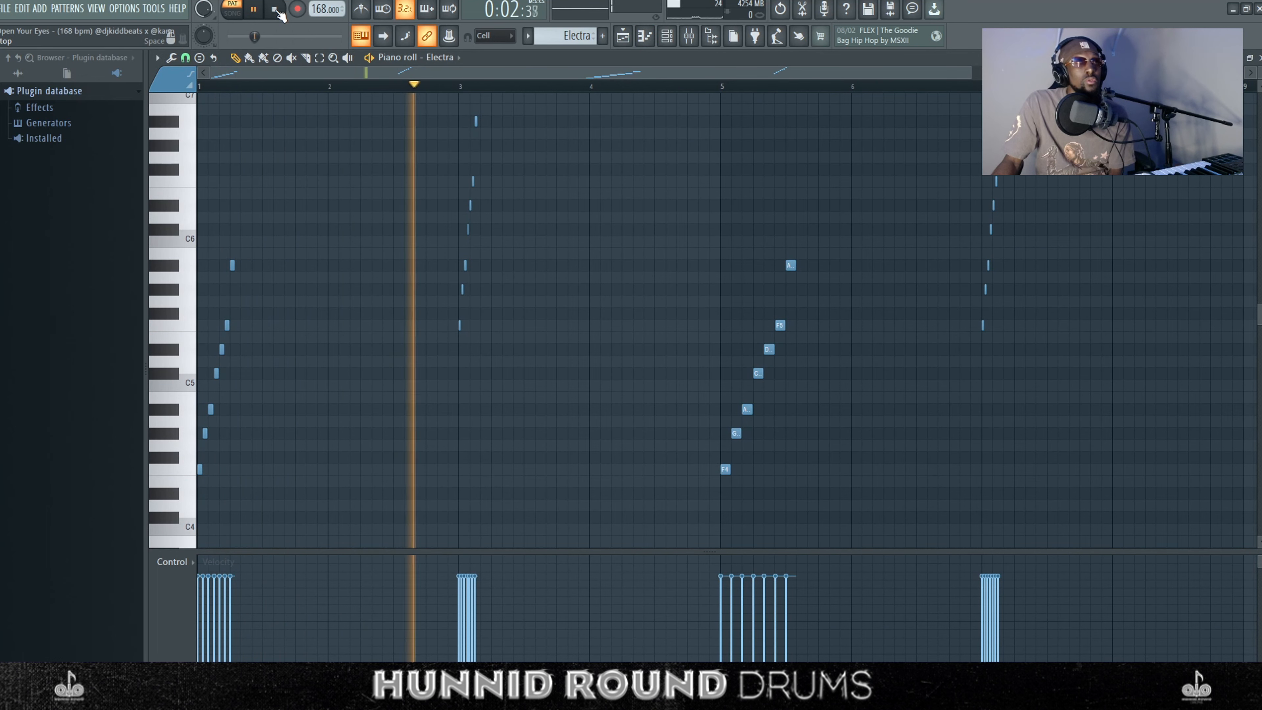
left_click(274, 9)
Step: Solo the phrase clips on Track 6 in the playlist and play them back
left_click(622, 36)
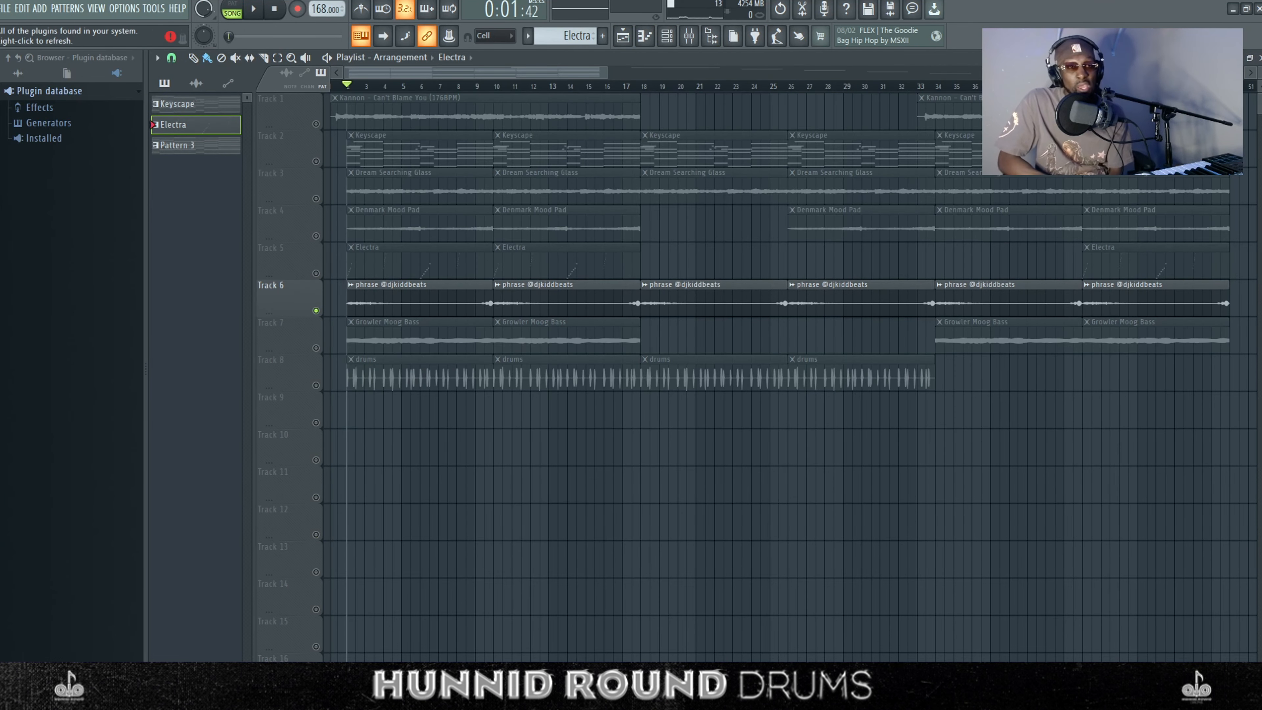
left_click(254, 9)
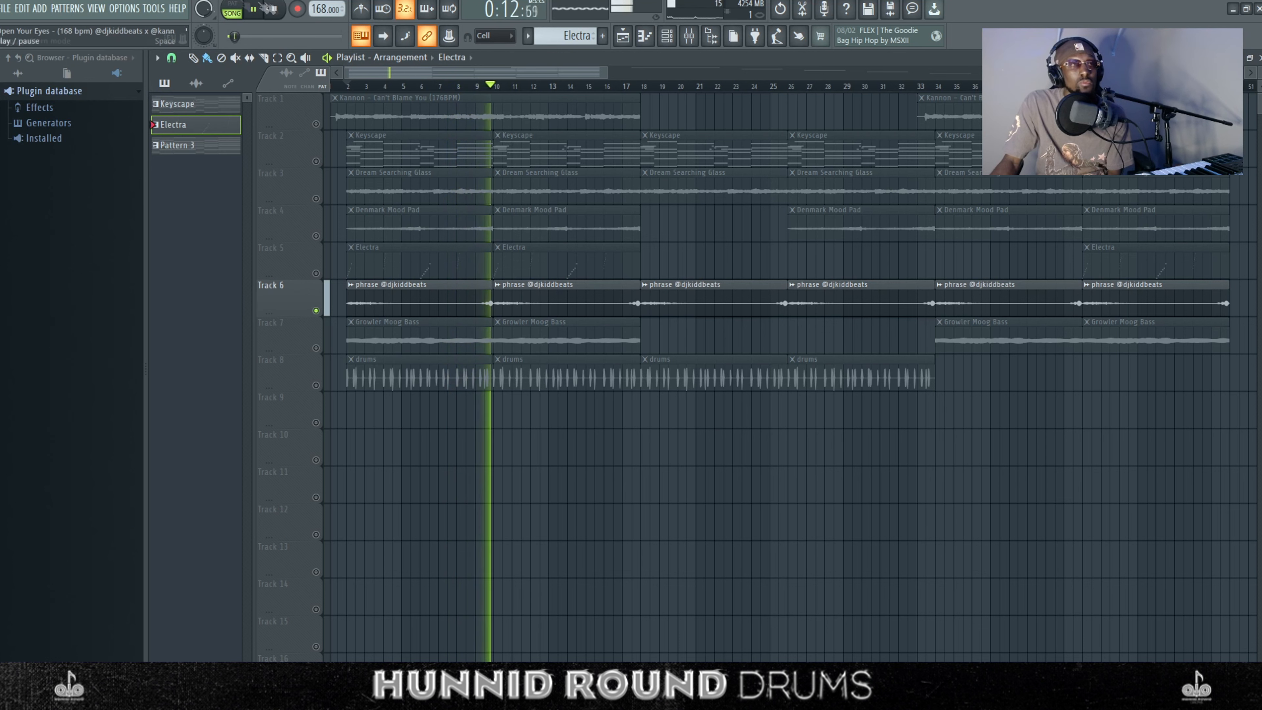
left_click(275, 9)
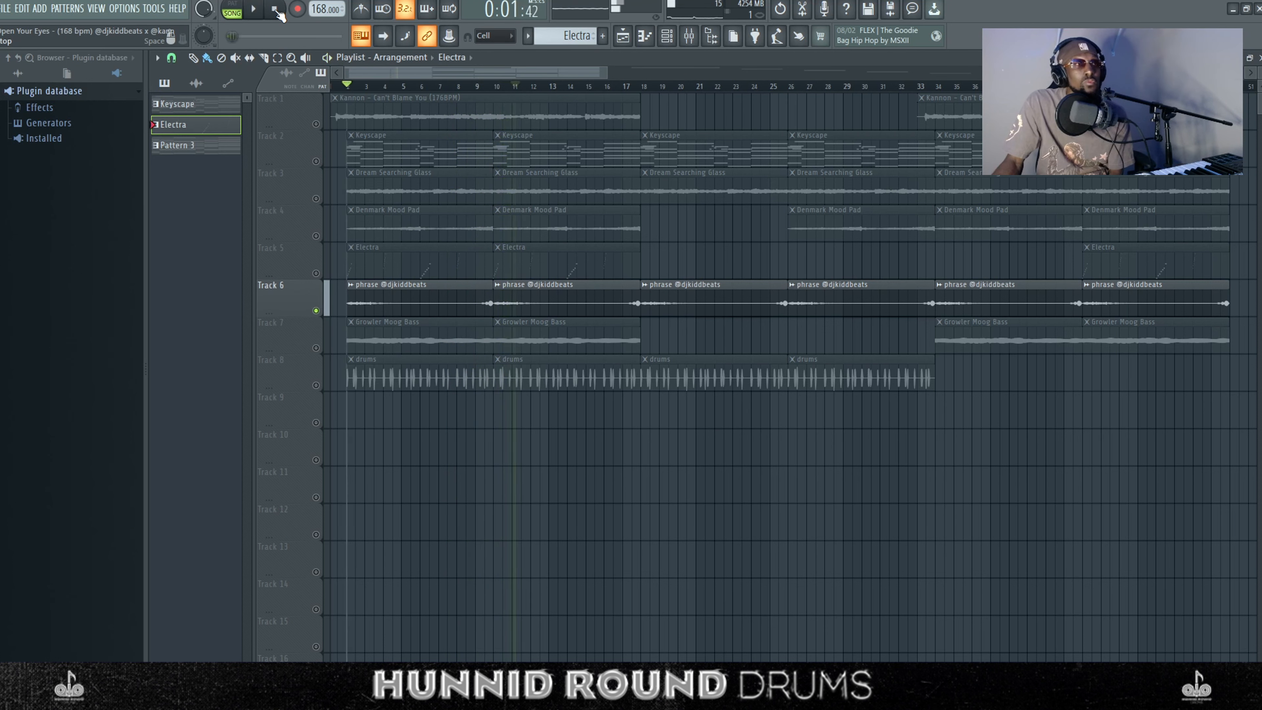
Step: Review the phrase mixer track's effects chain: both Fruity parametric EQ 2 instances, Fruity Reeverb 2 and Fruity delay 2
key("F9")
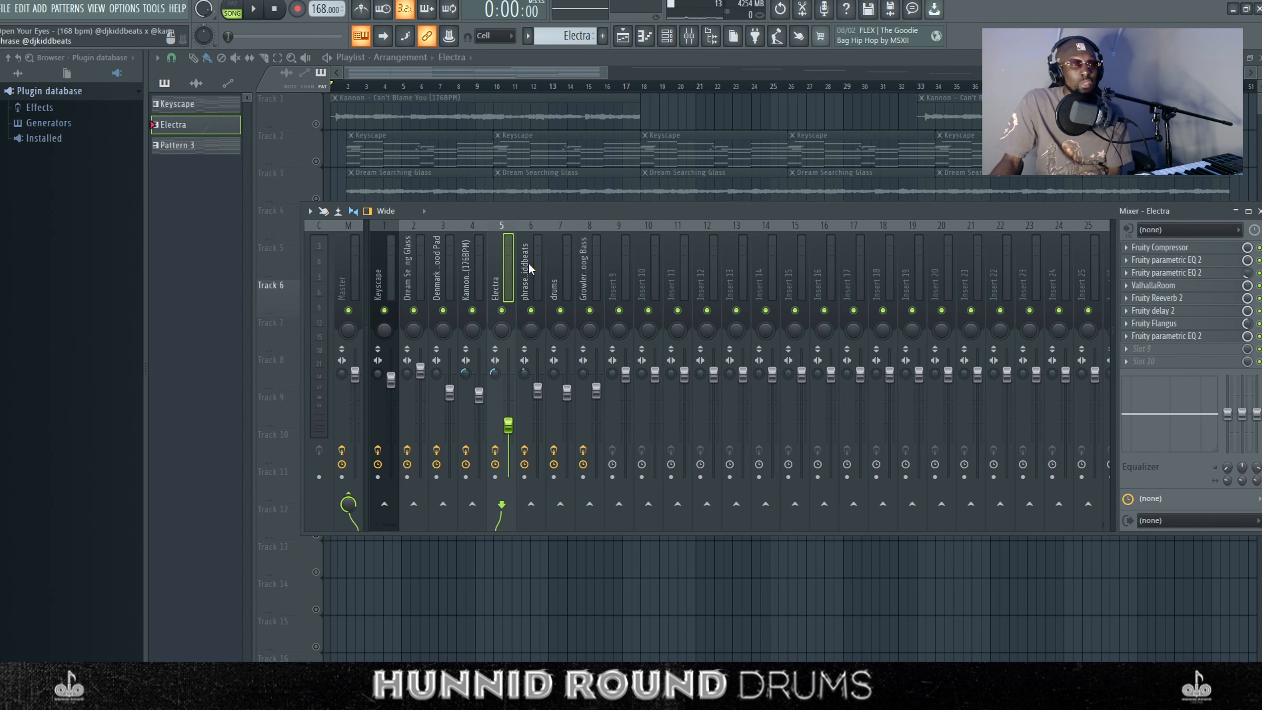
left_click(535, 269)
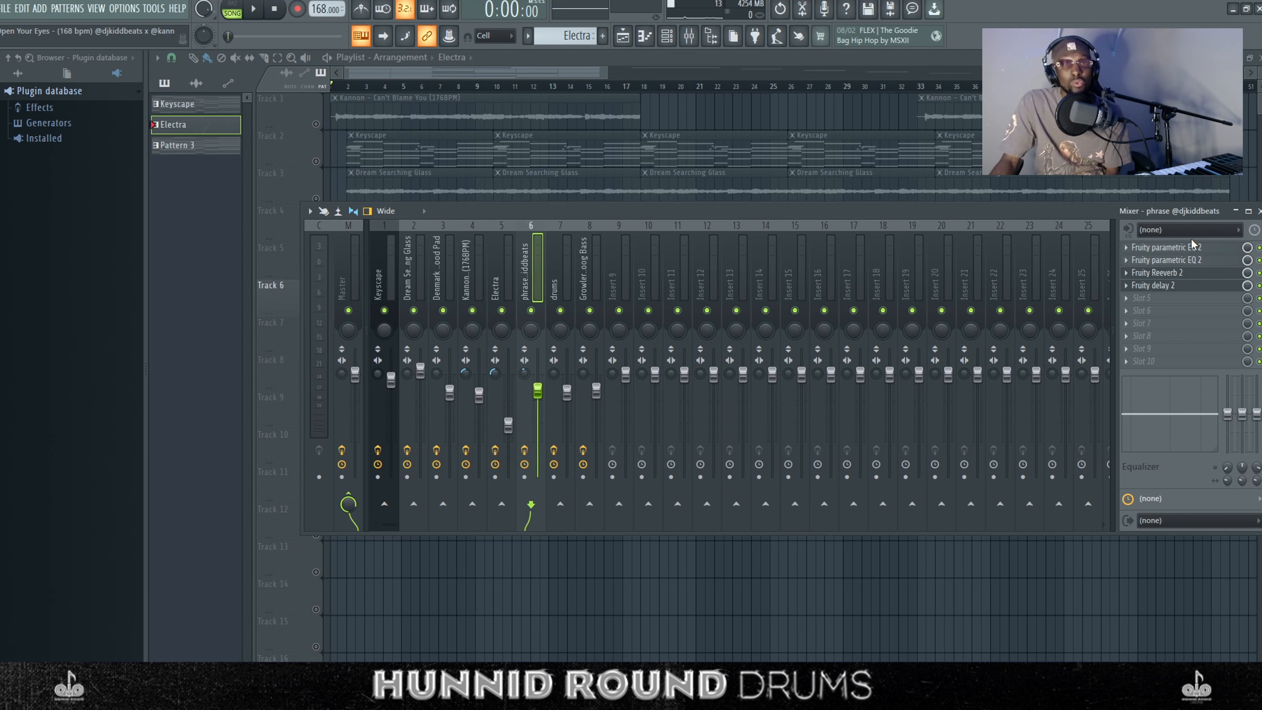
left_click(1195, 247)
left_click(1195, 247)
left_click(1191, 261)
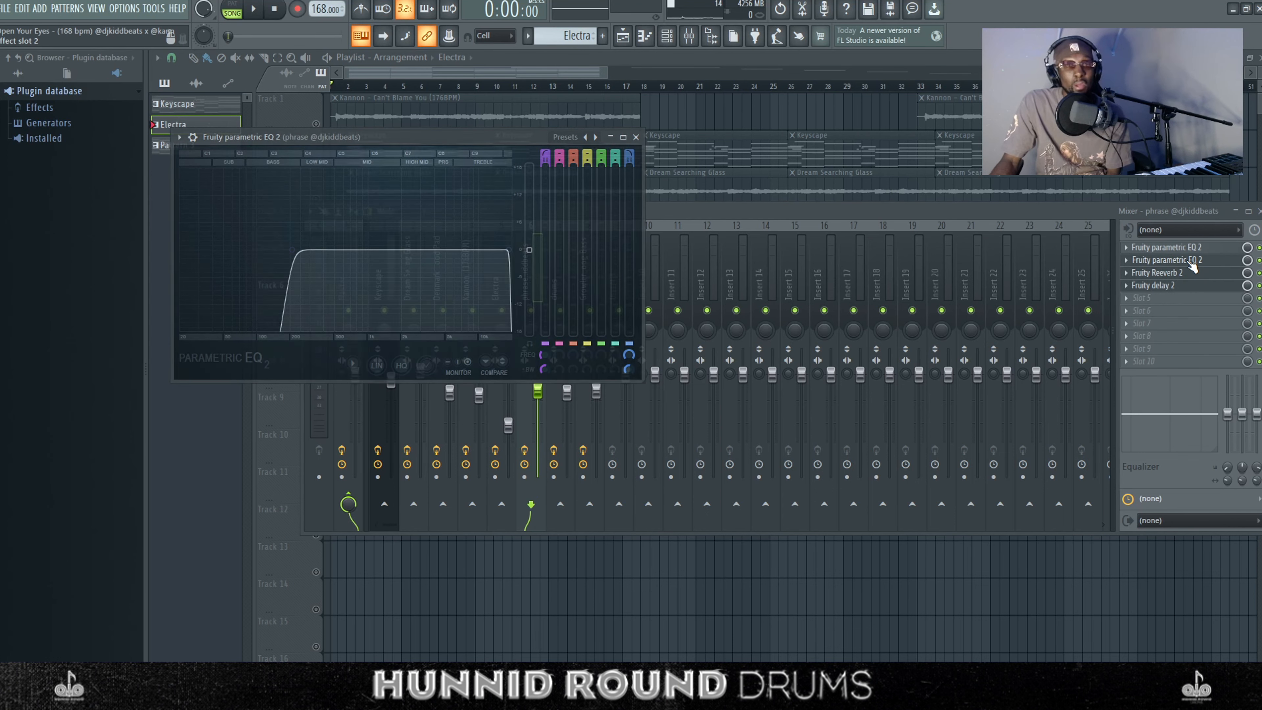
left_click(1191, 261)
left_click(1181, 275)
left_click(1182, 276)
left_click(1185, 284)
left_click(1181, 286)
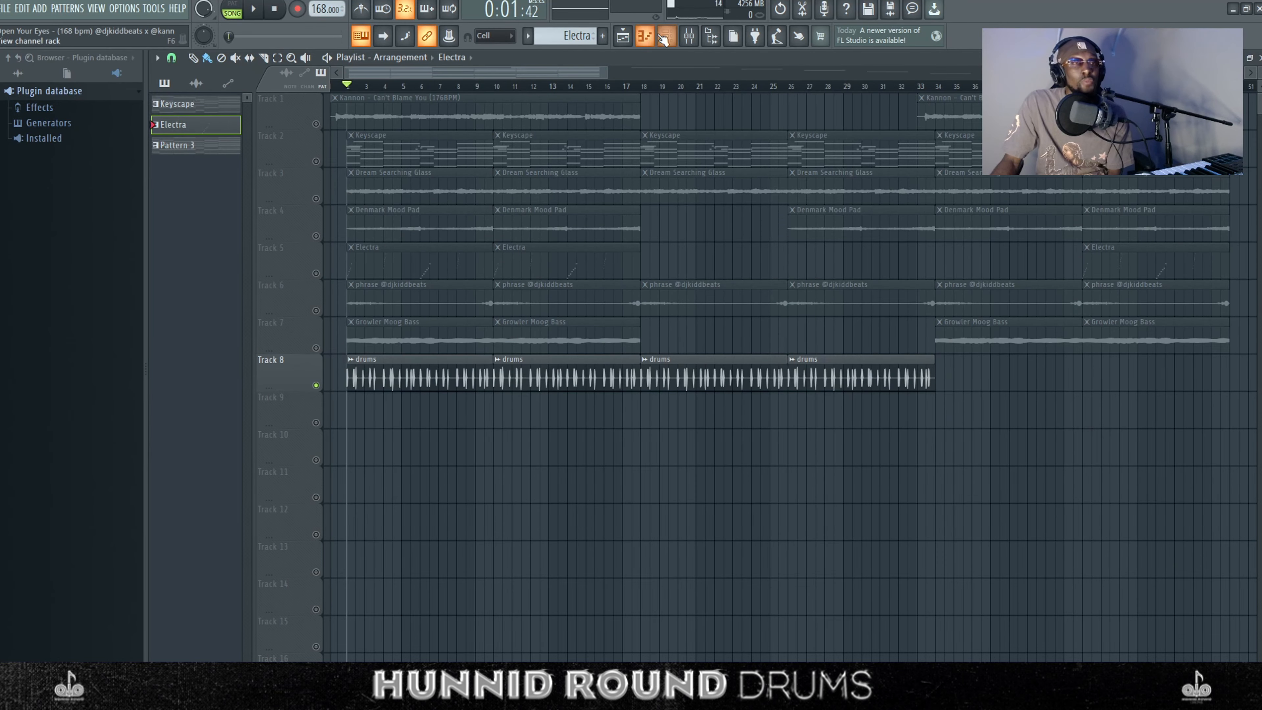
Step: Display the channel rack and filter its channels to Unsorted, then to Audio
left_click(662, 36)
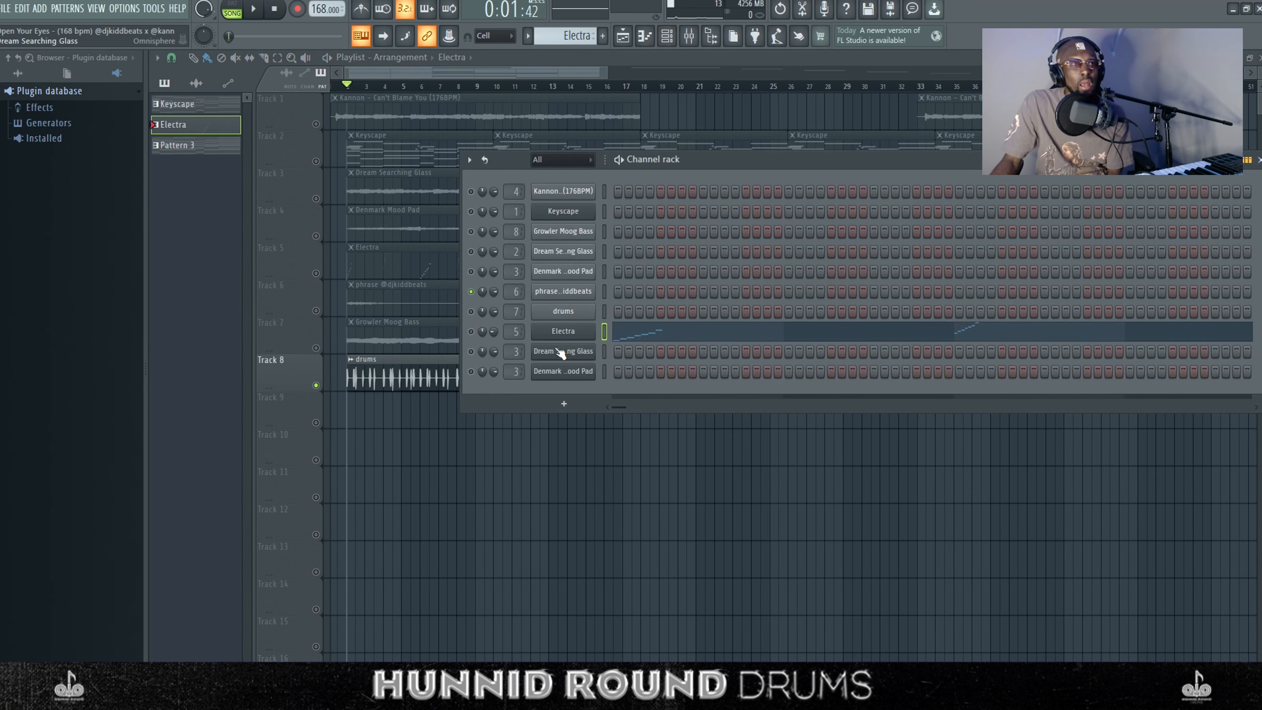
left_click(561, 159)
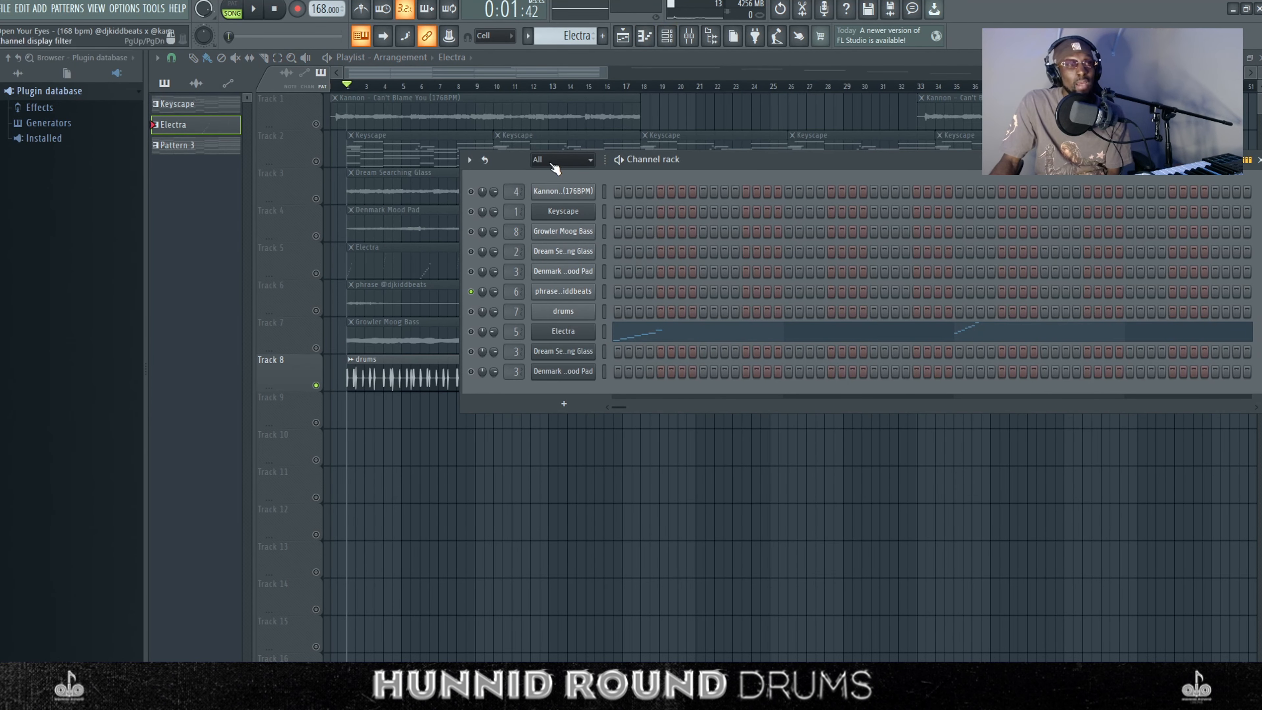
left_click(548, 204)
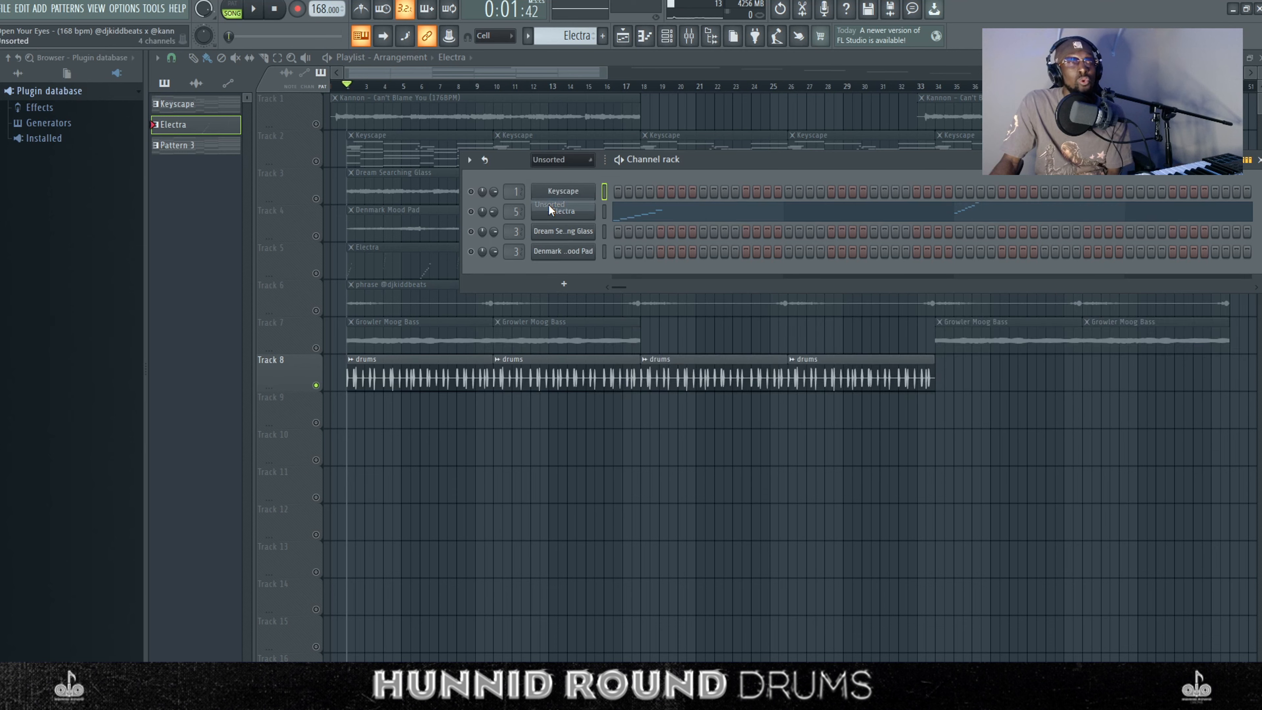
left_click(561, 159)
left_click(565, 194)
Step: Play back the soloed drums clips on Track 8, then stop playback
left_click(690, 36)
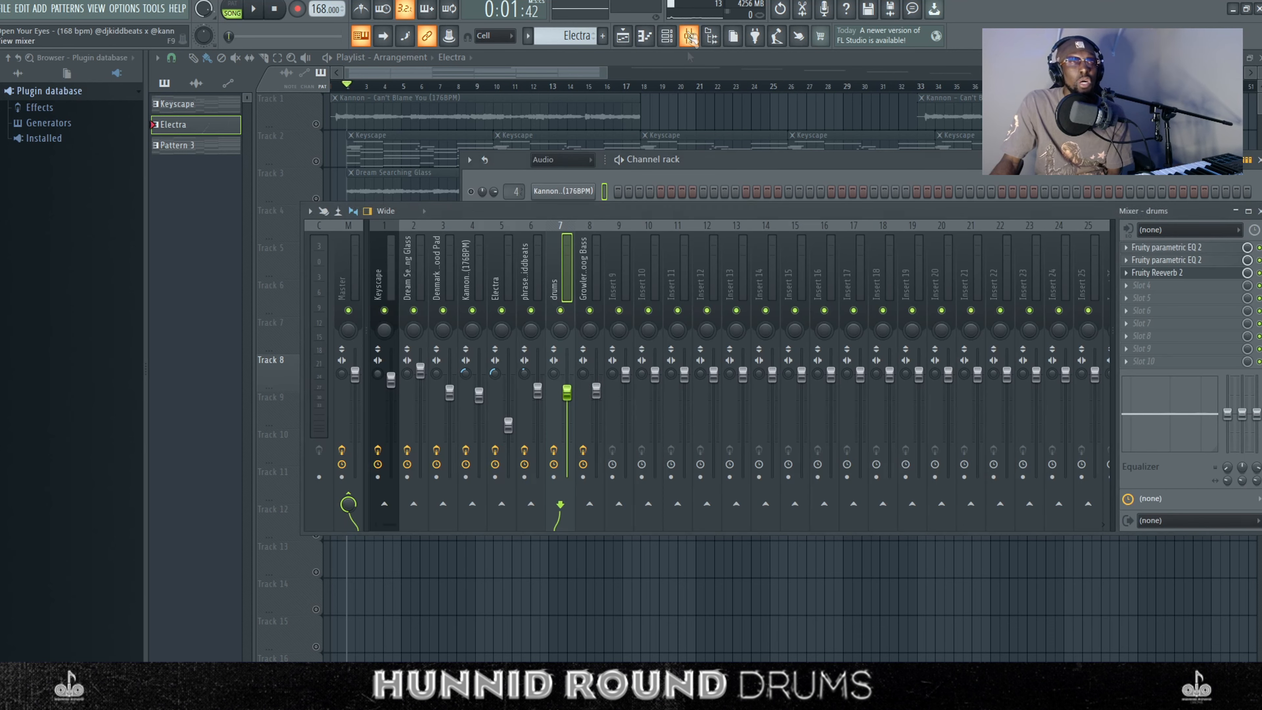
left_click(255, 12)
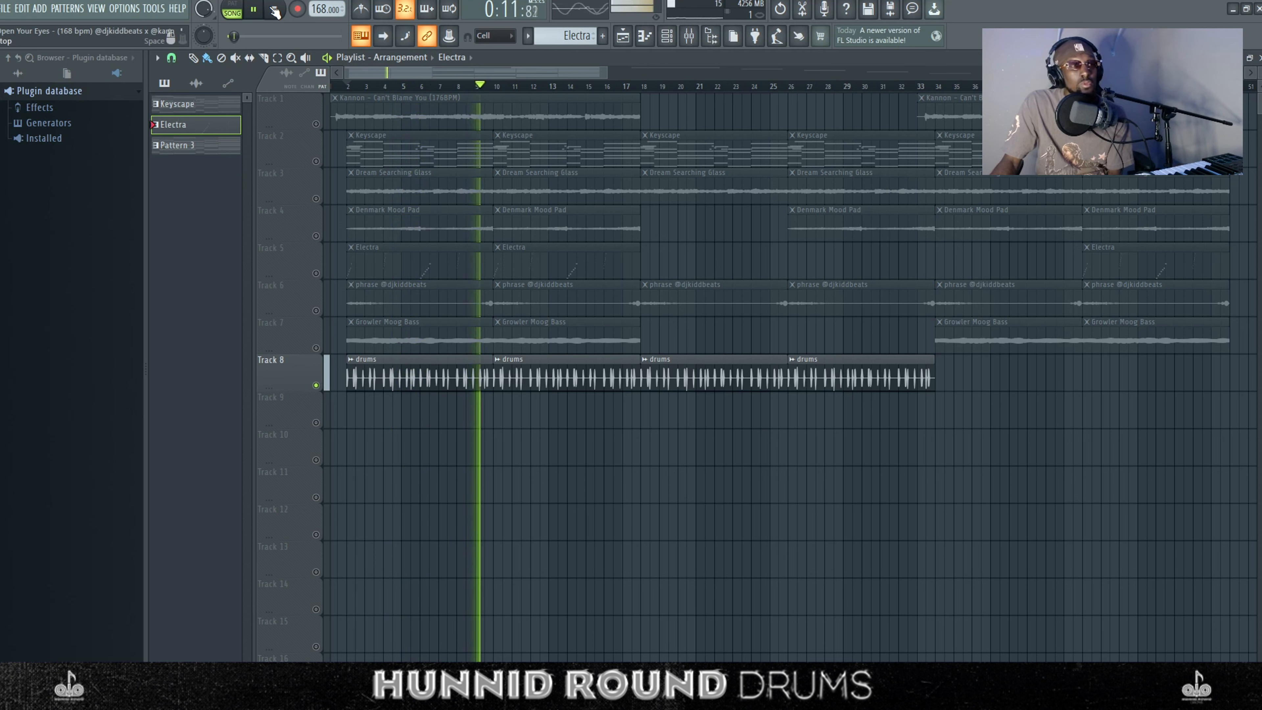
key("space")
Step: Open the mixer on the drums track and inspect its Fruity Reeverb 2 settings, then return to the playlist
left_click(689, 37)
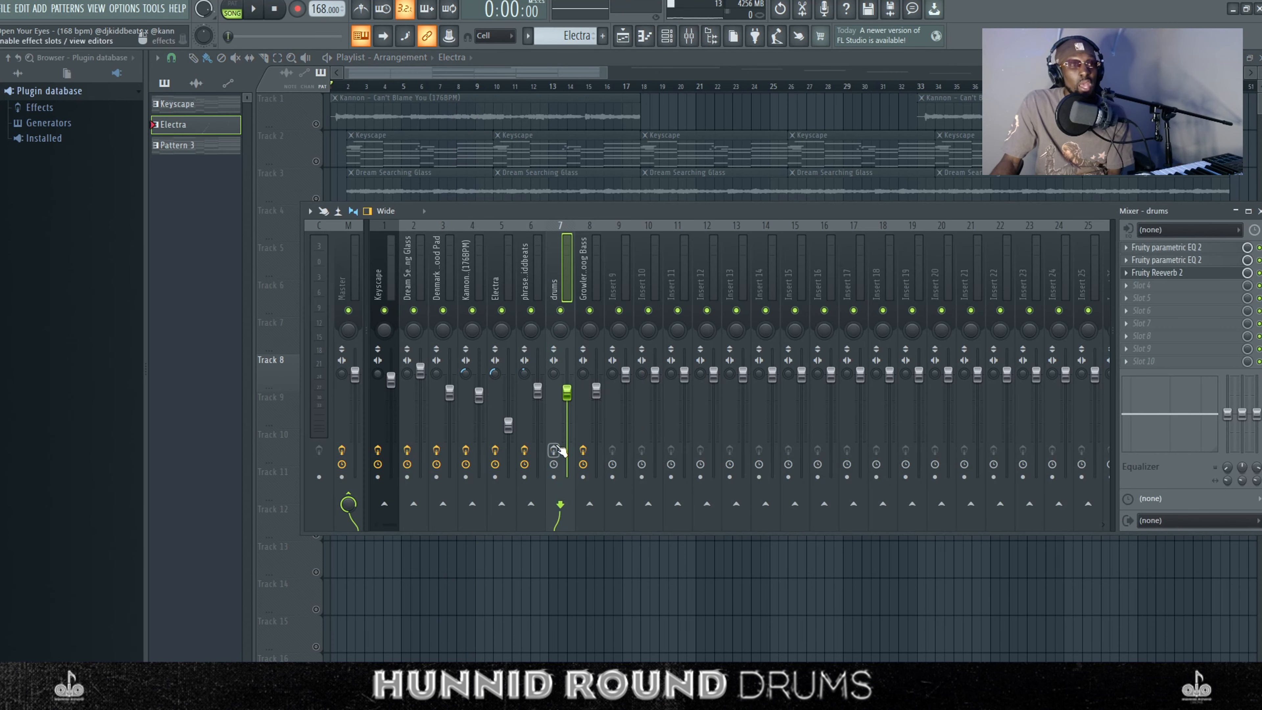
left_click(355, 89)
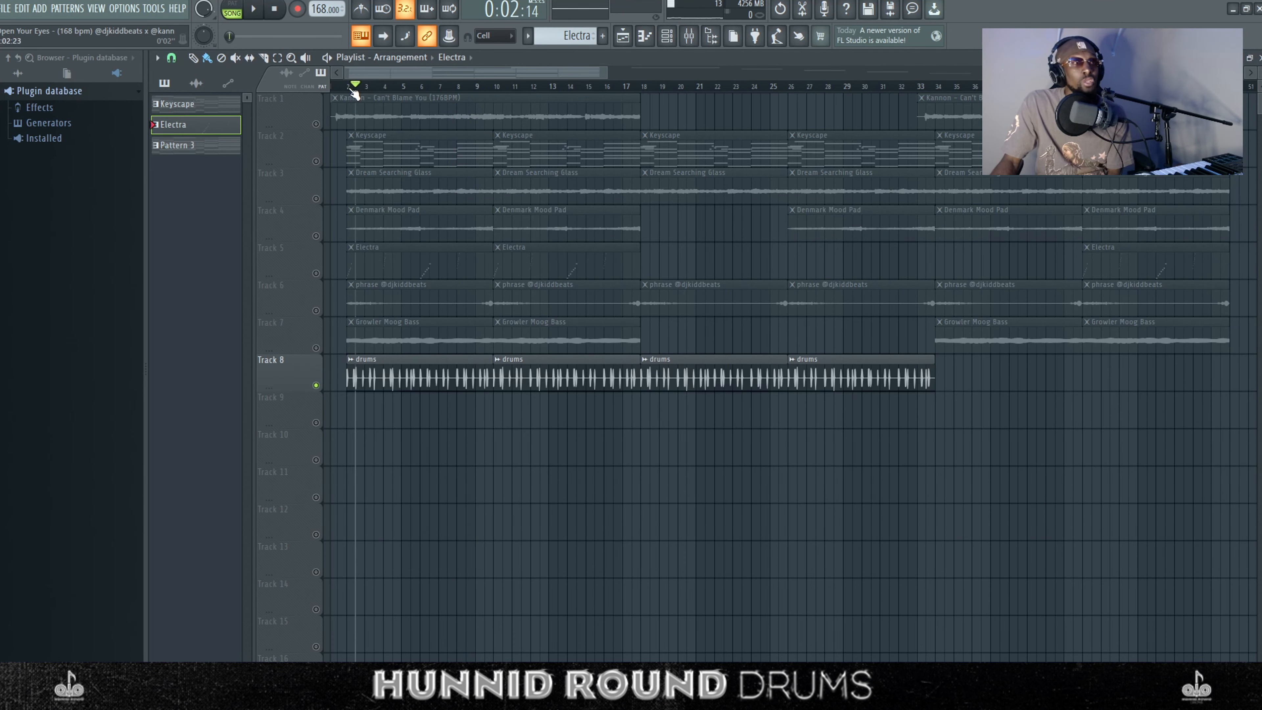
left_click(689, 36)
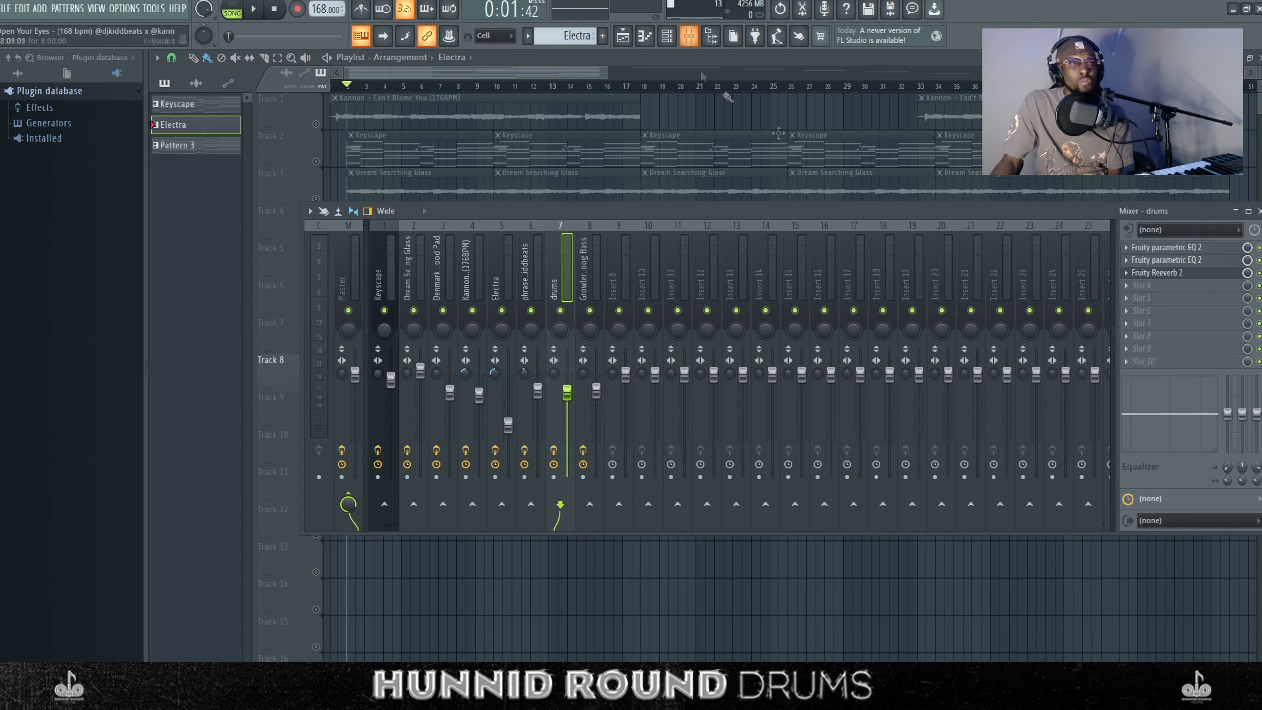
left_click(1143, 273)
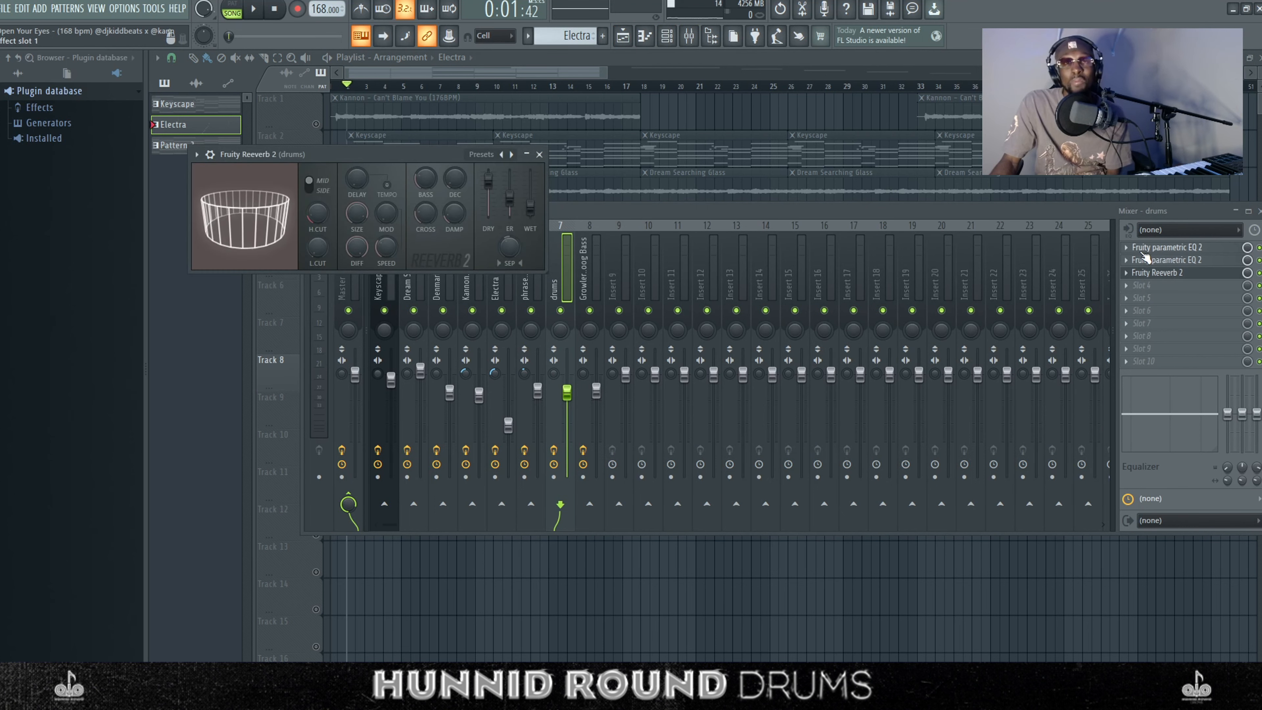
left_click(1147, 258)
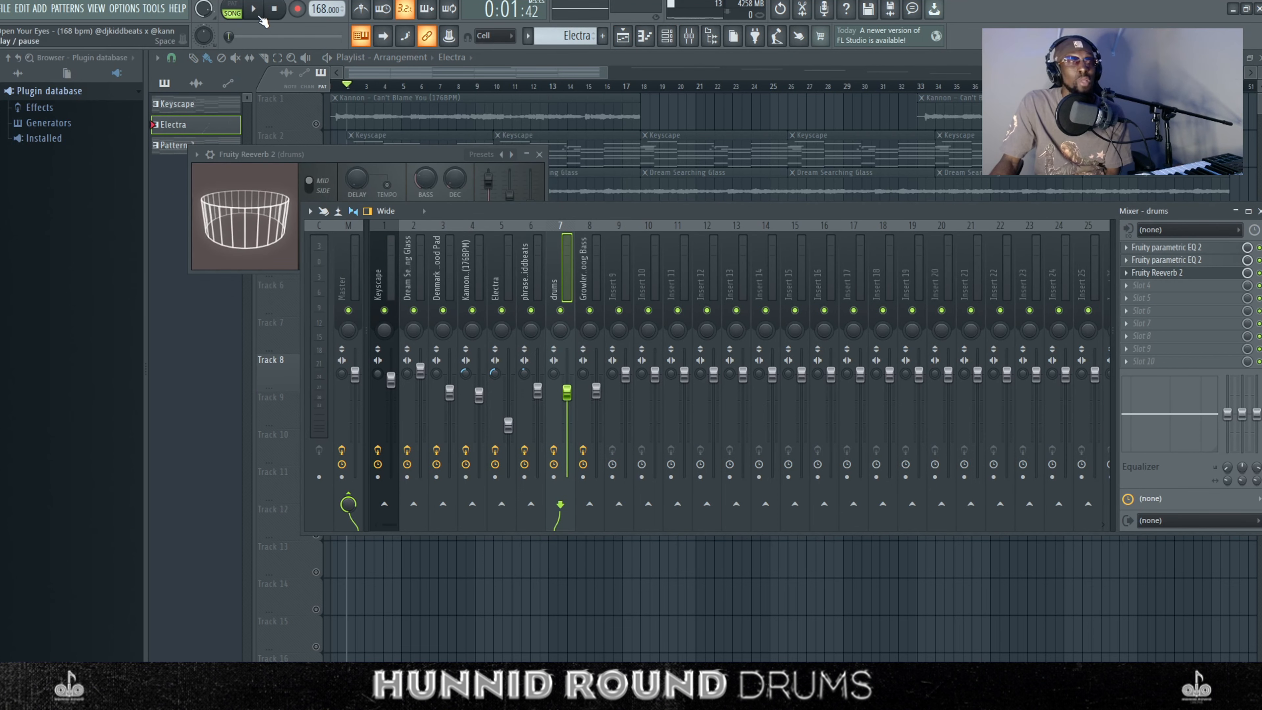
left_click(544, 69)
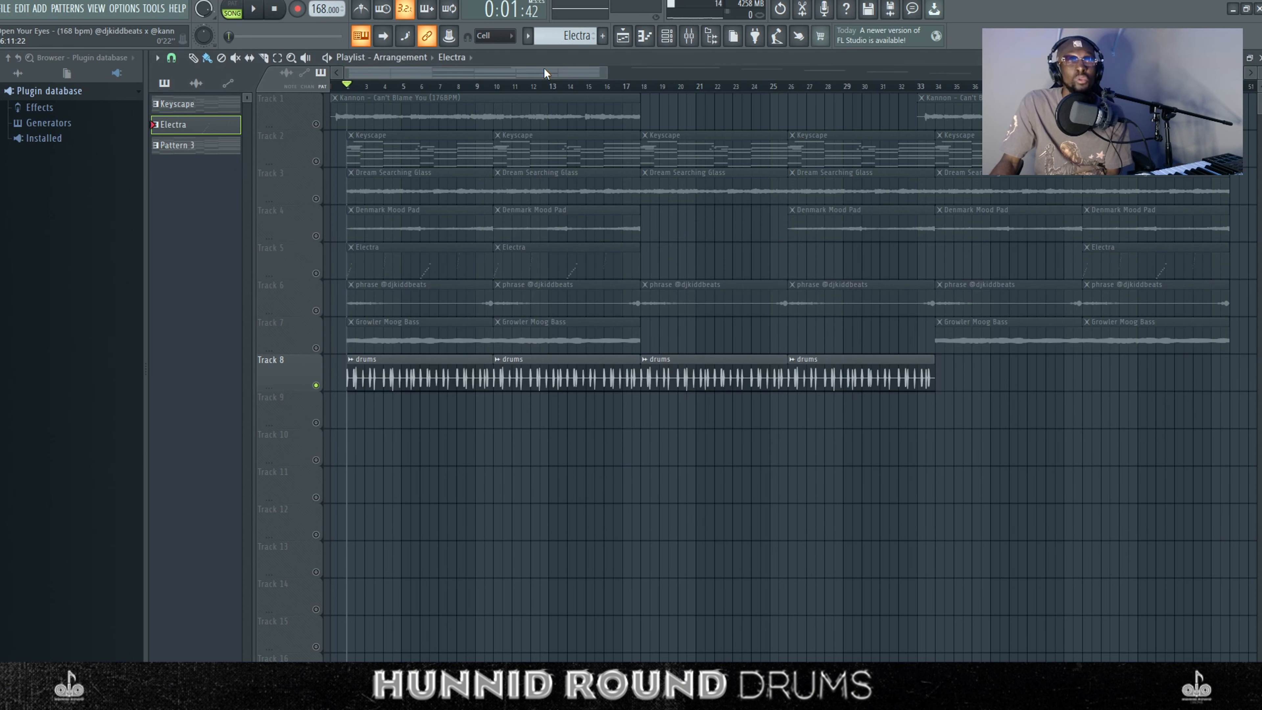
Step: Play the drums while reviewing their two Fruity parametric EQ 2 instances and Fruity Reeverb 2 in turn, then stop playback
left_click(251, 10)
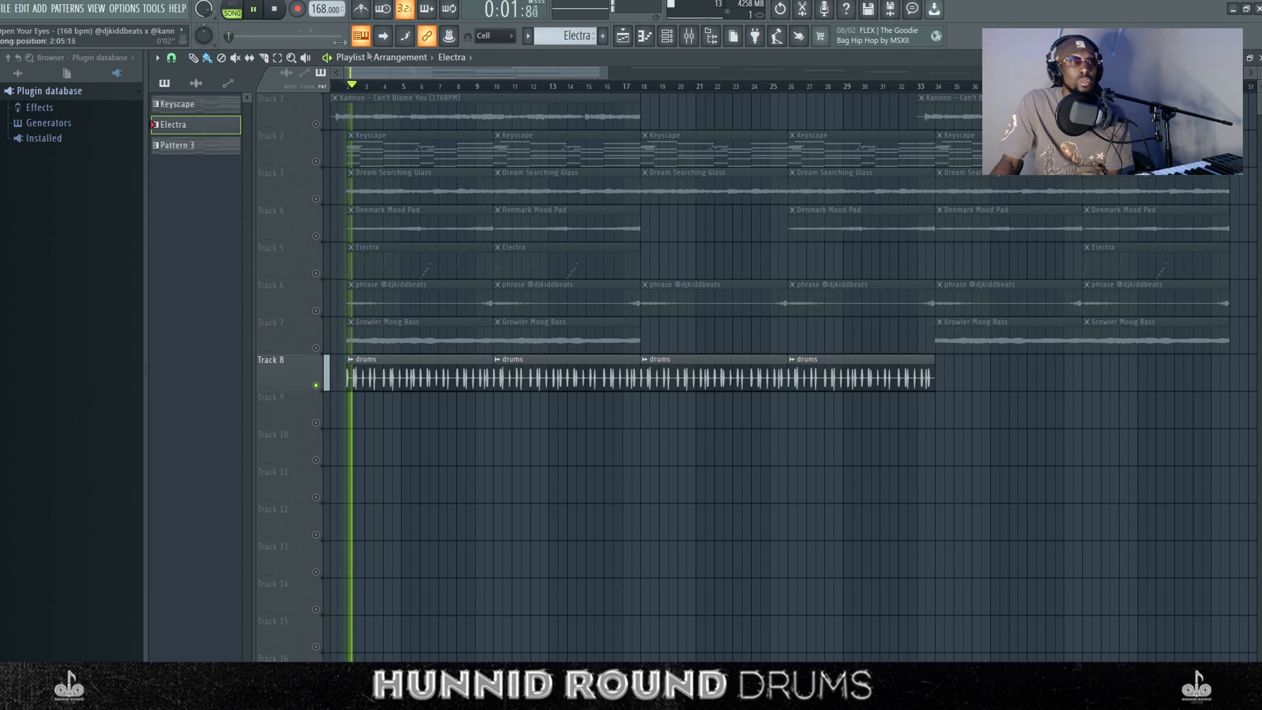
left_click(667, 36)
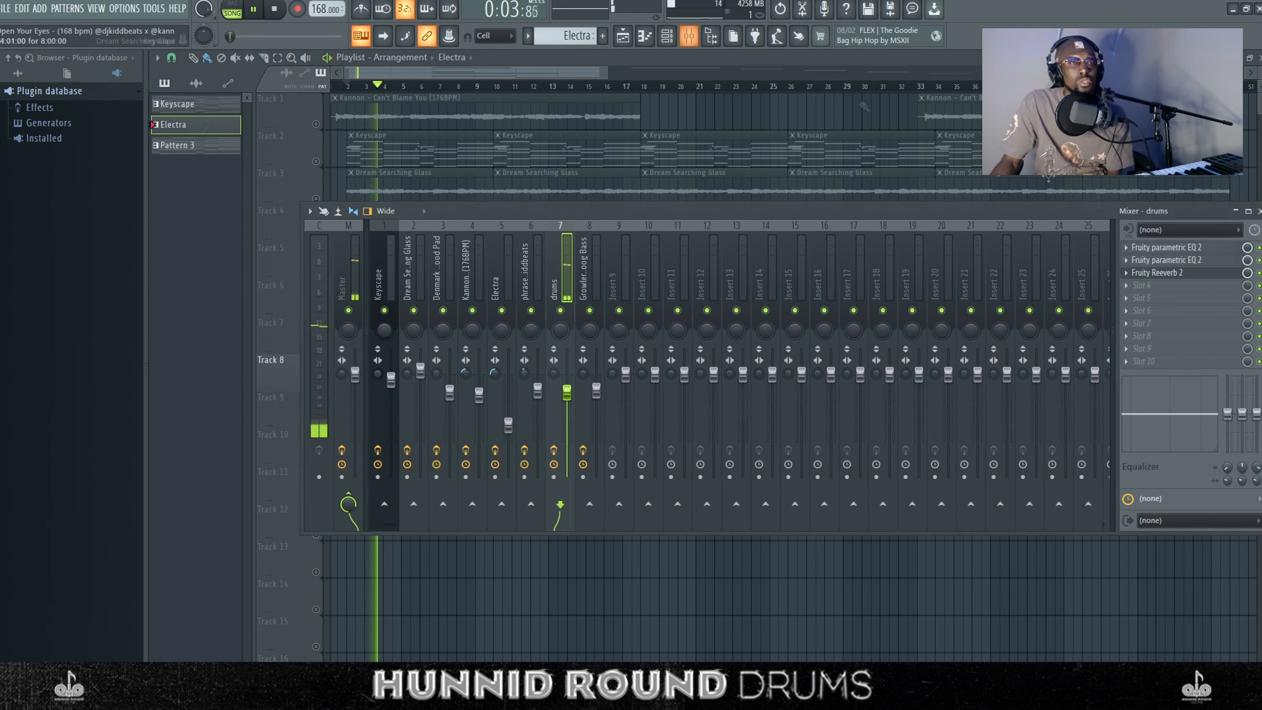
left_click(1167, 248)
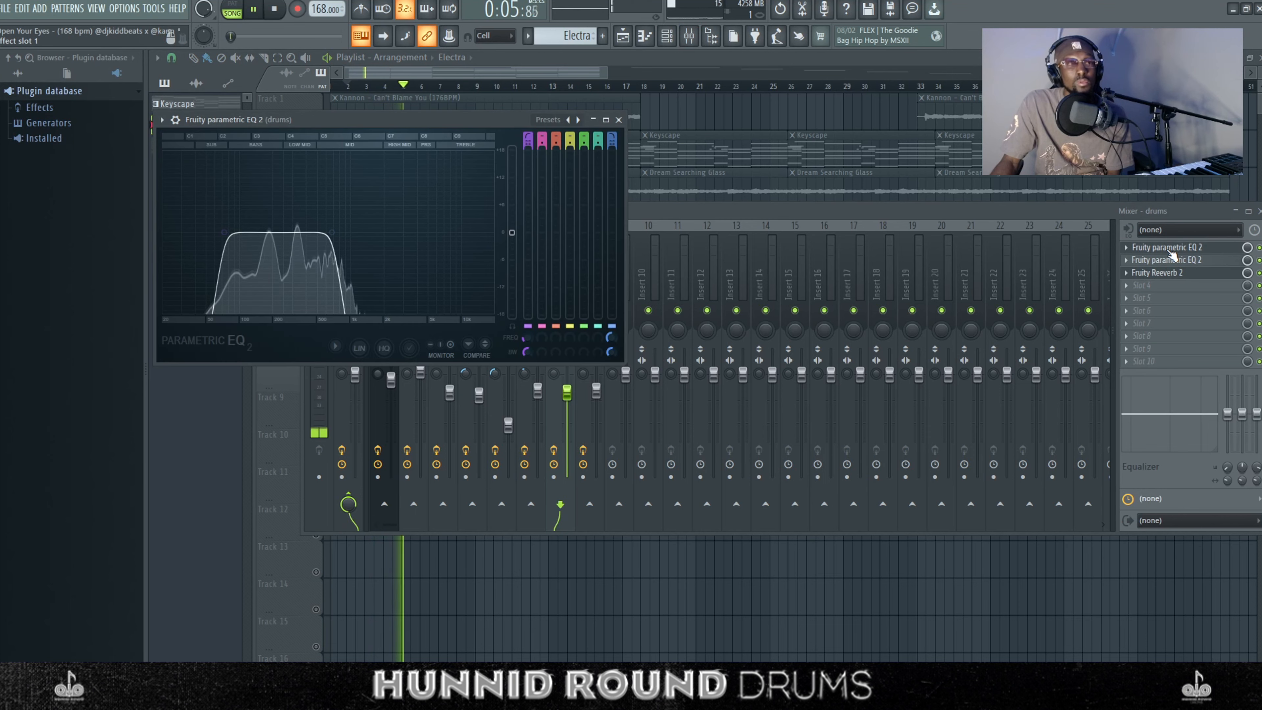
left_click(1171, 248)
left_click(1175, 260)
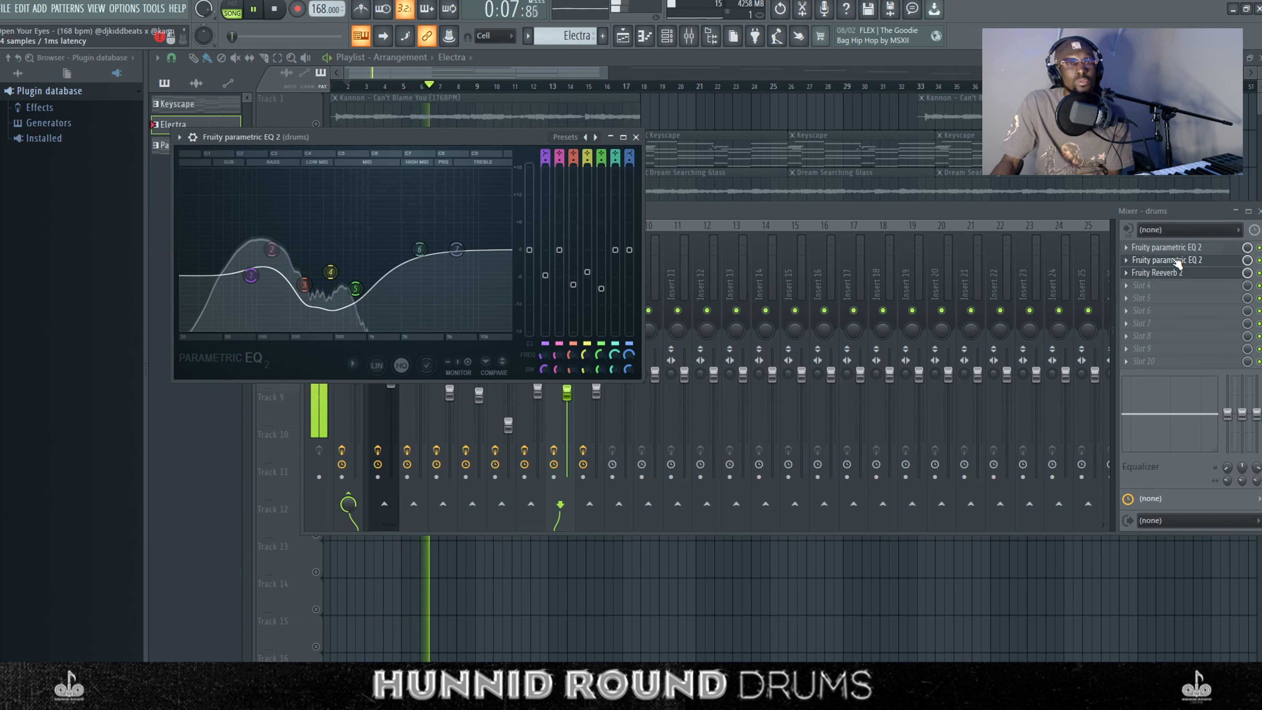
left_click(1174, 261)
left_click(1162, 273)
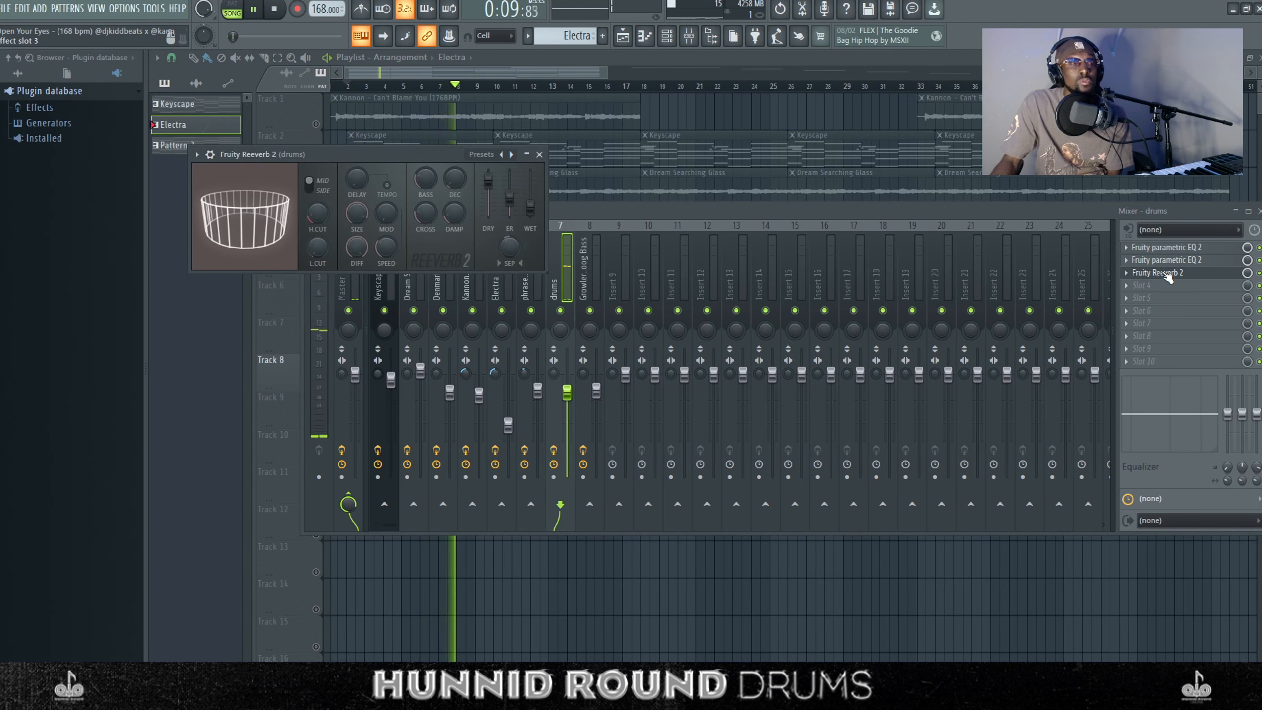
left_click(1165, 275)
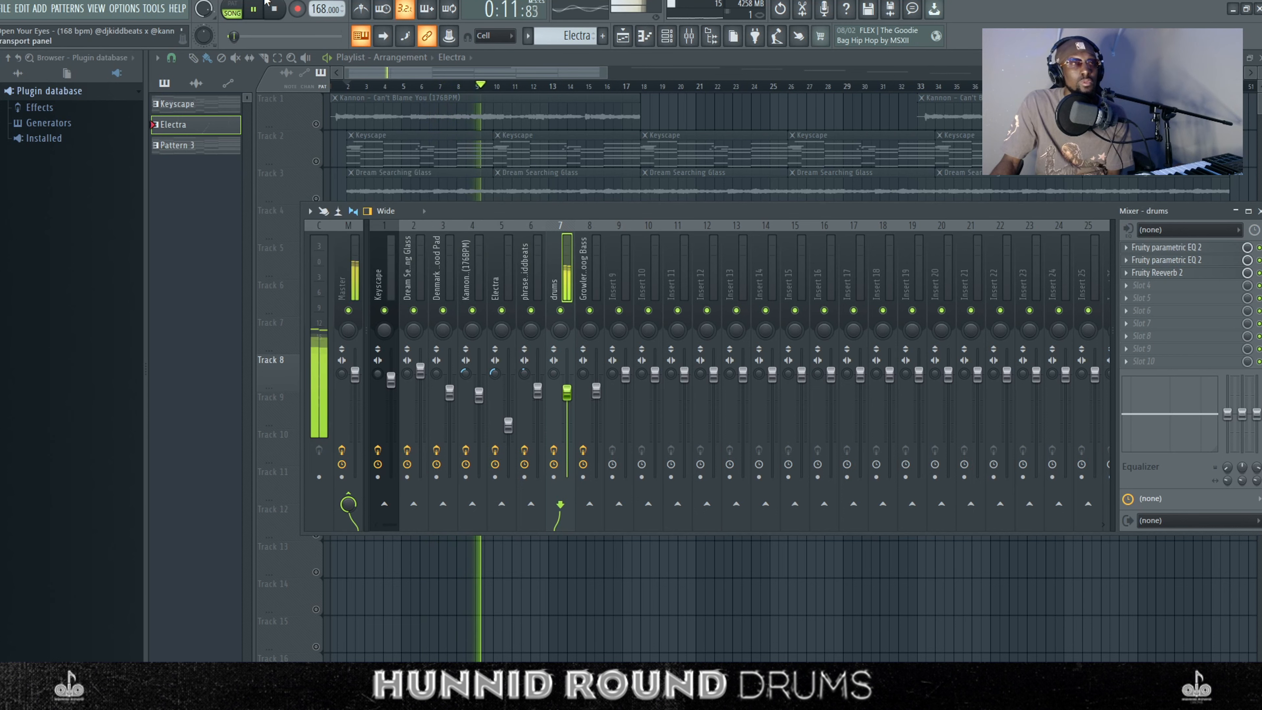
key("space")
Step: Examine the first parametric EQ curve on the drums mixer track again, close the EQ windows and revisit the reverb slot
left_click(1166, 247)
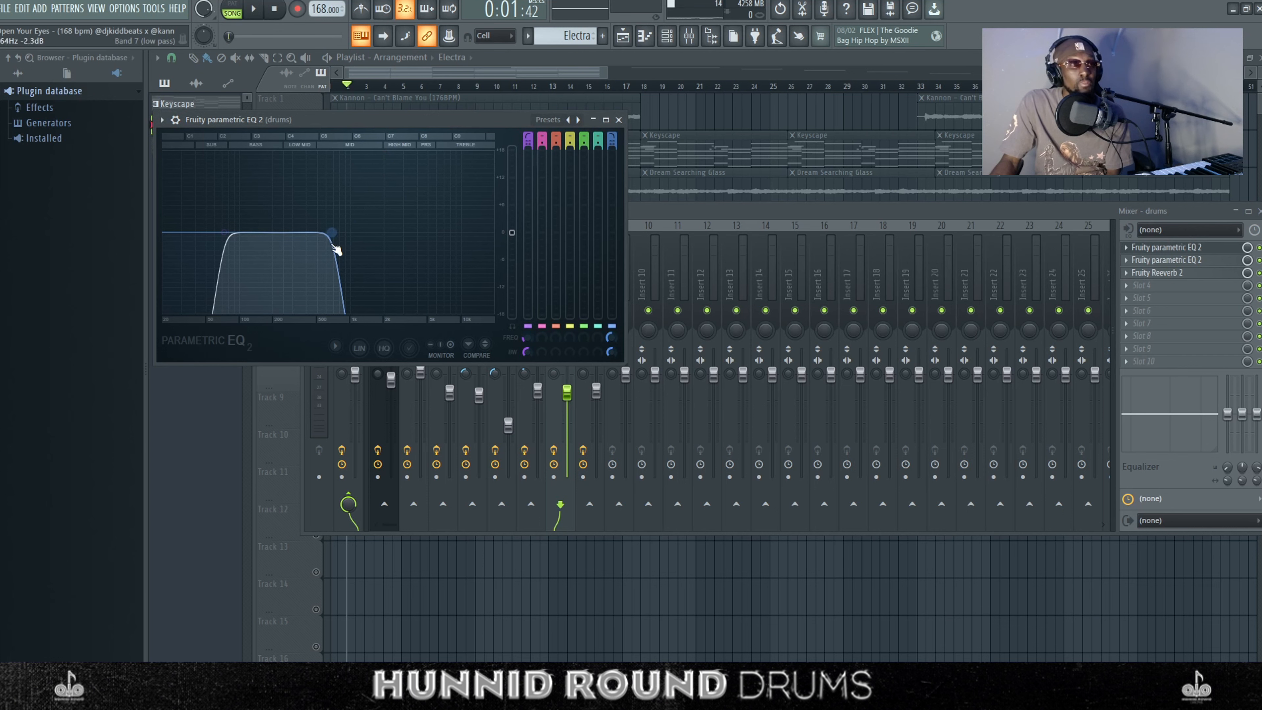
left_click(618, 119)
left_click(636, 137)
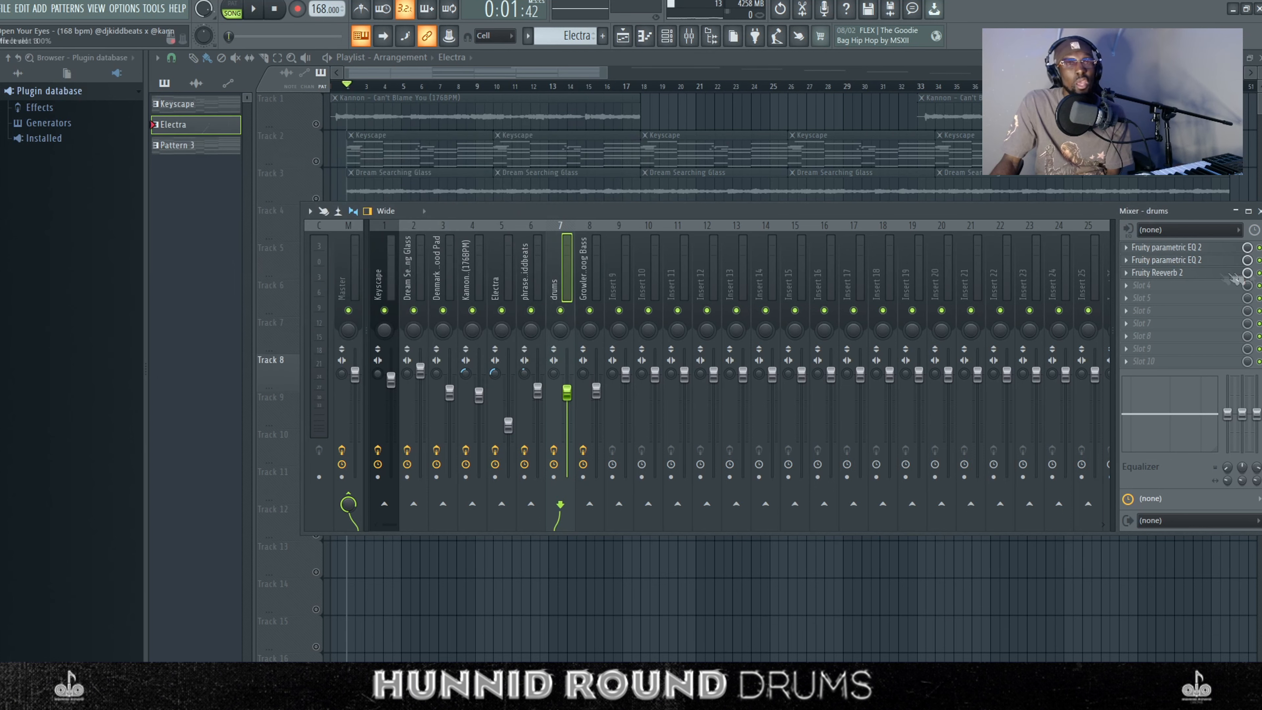
left_click(1177, 277)
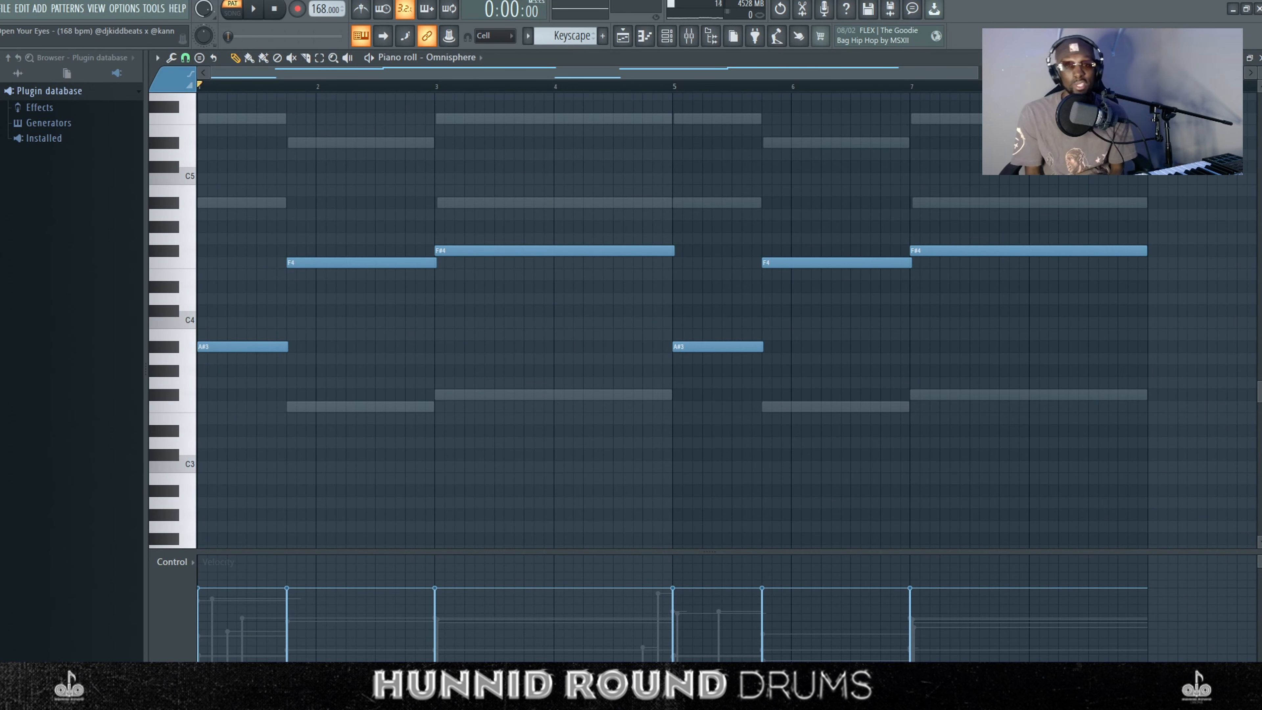
Step: Play the Omnisphere notes in the piano roll, then review the two parametric EQs on the Growler Moog Bass mixer track
key("space")
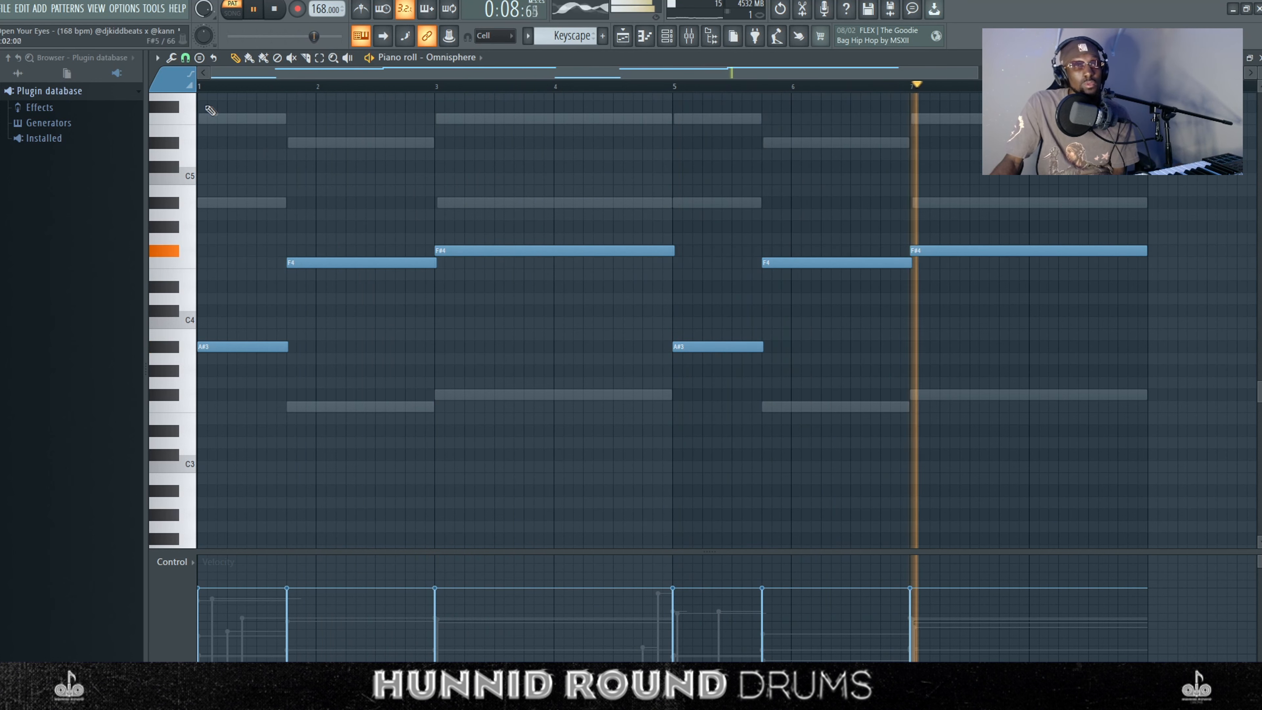
left_click(274, 9)
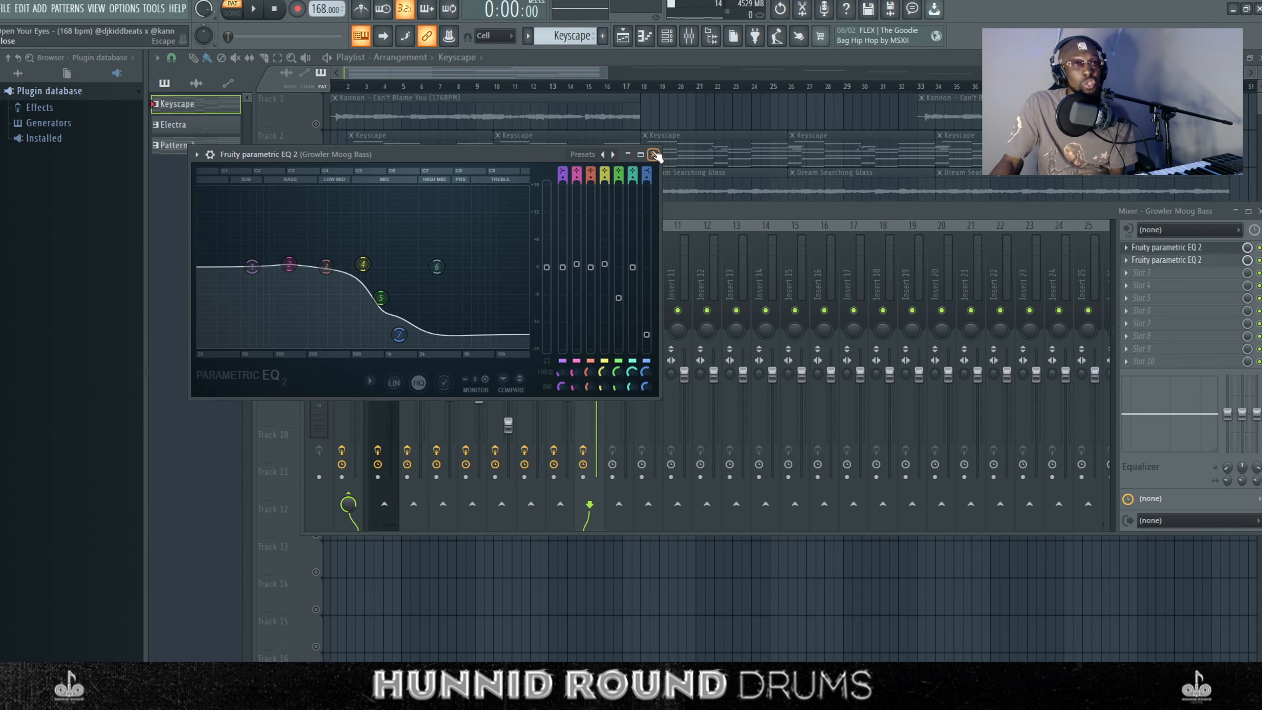
left_click(654, 154)
left_click(1152, 261)
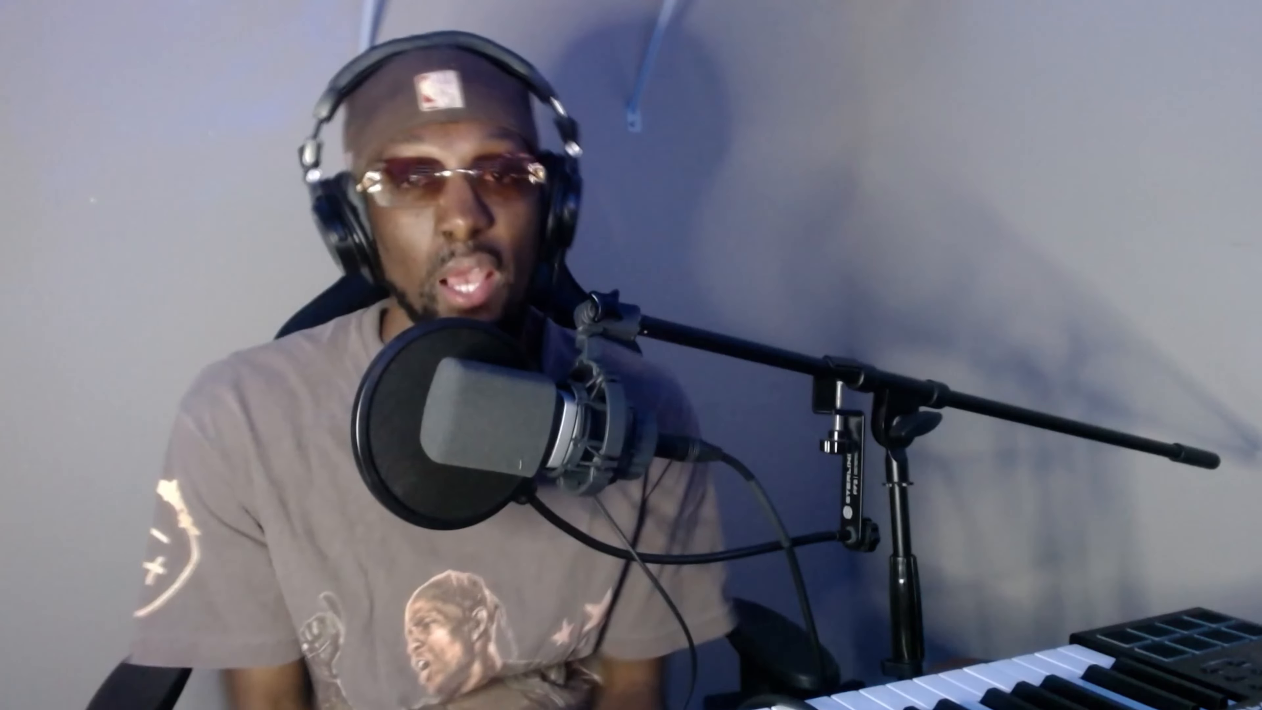